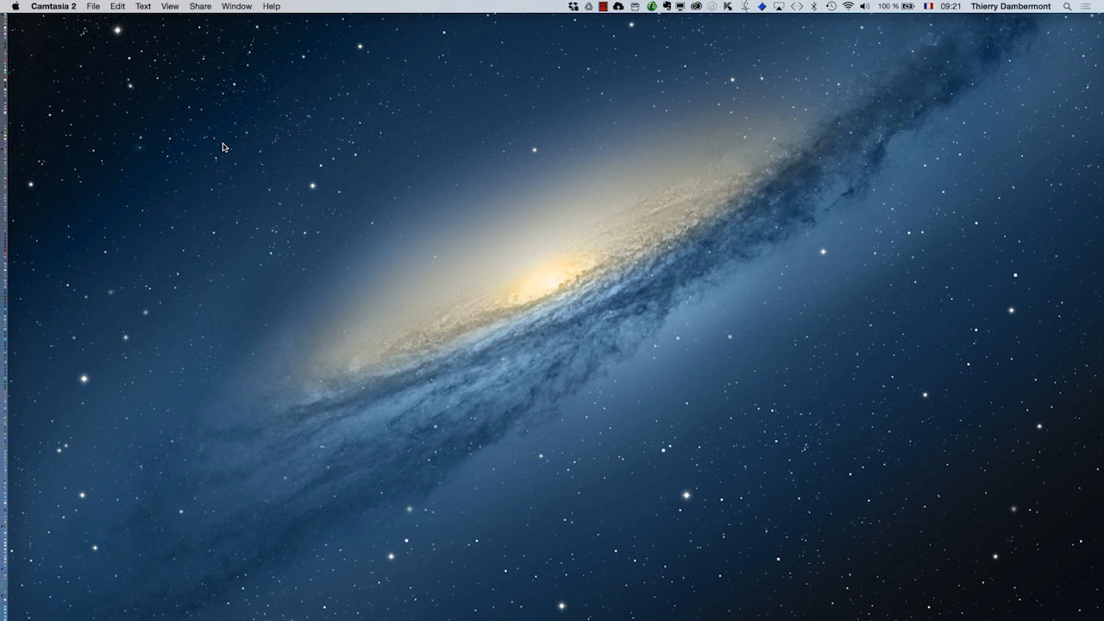
# - Display the on-screen French keyboard, examine where its modifier keys are, and close it
pyautogui.click(929, 7)
pyautogui.click(954, 101)
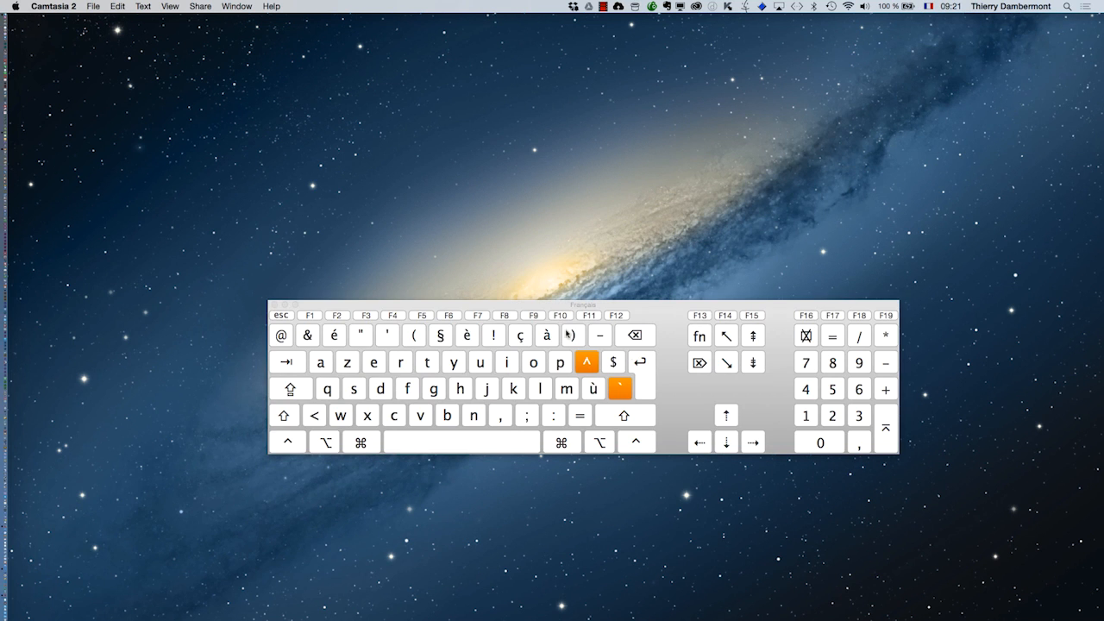
pyautogui.moveTo(663, 314); pyautogui.dragTo(533, 159)
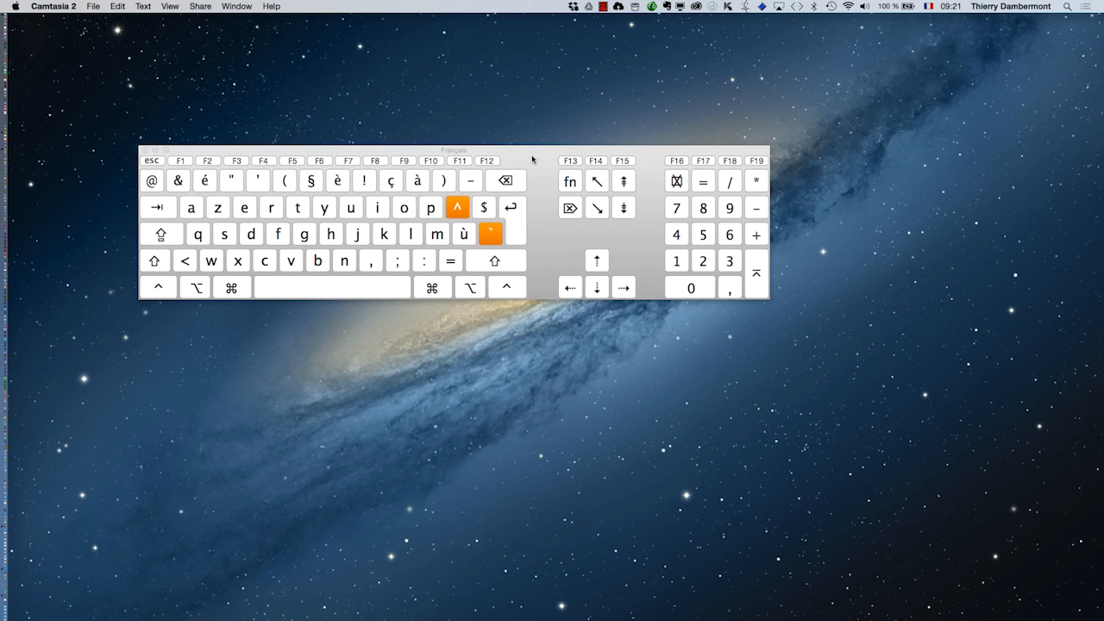
pyautogui.press('super+alt+8')
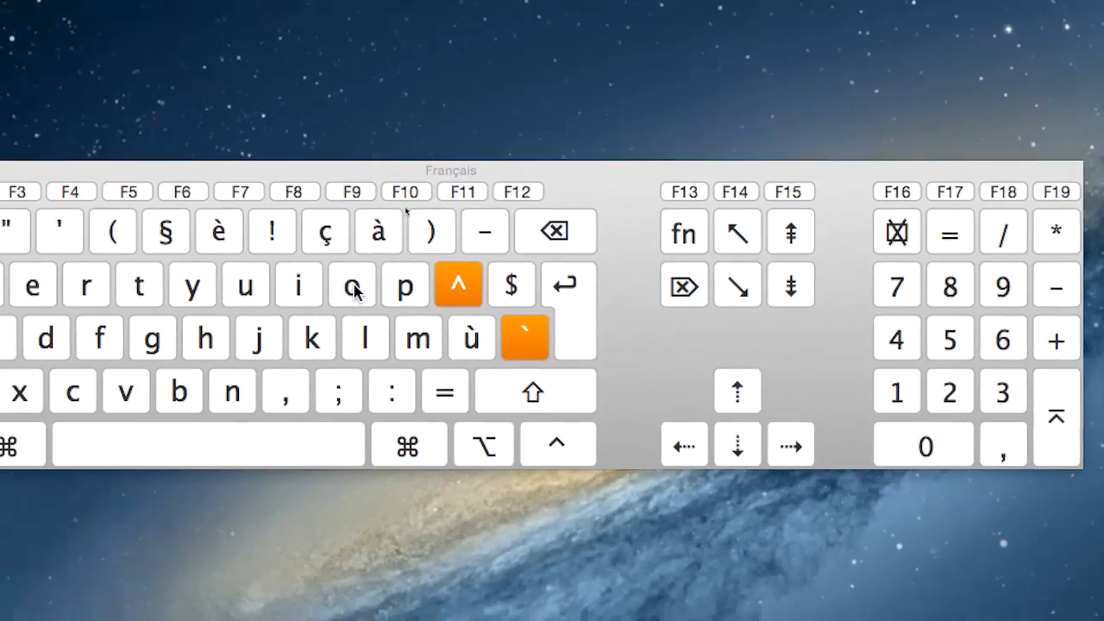
pyautogui.press('alt')
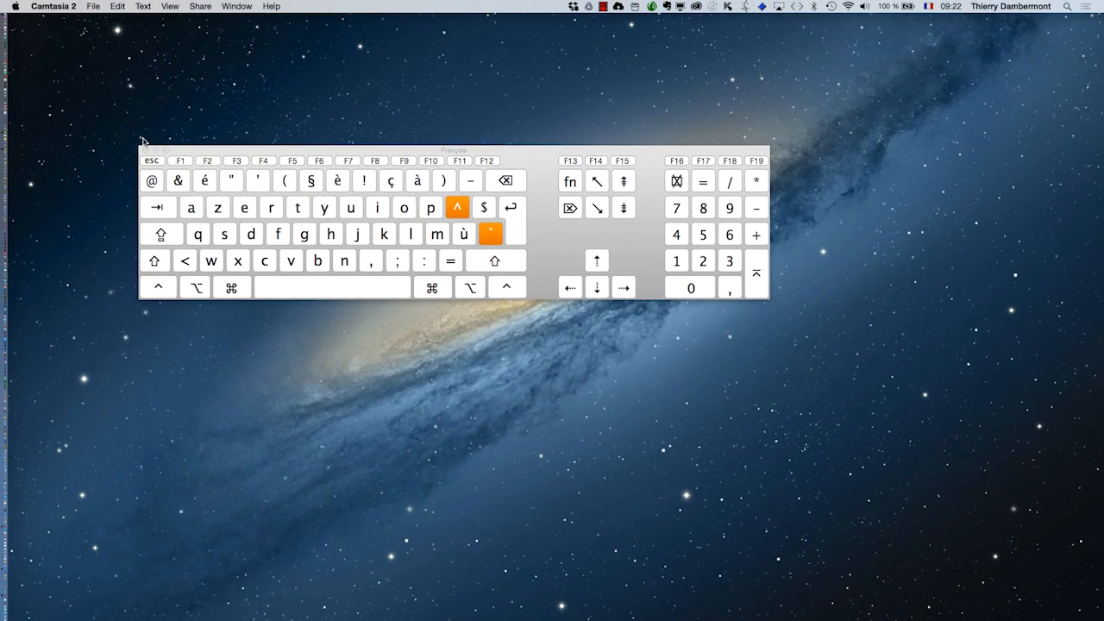
pyautogui.click(143, 150)
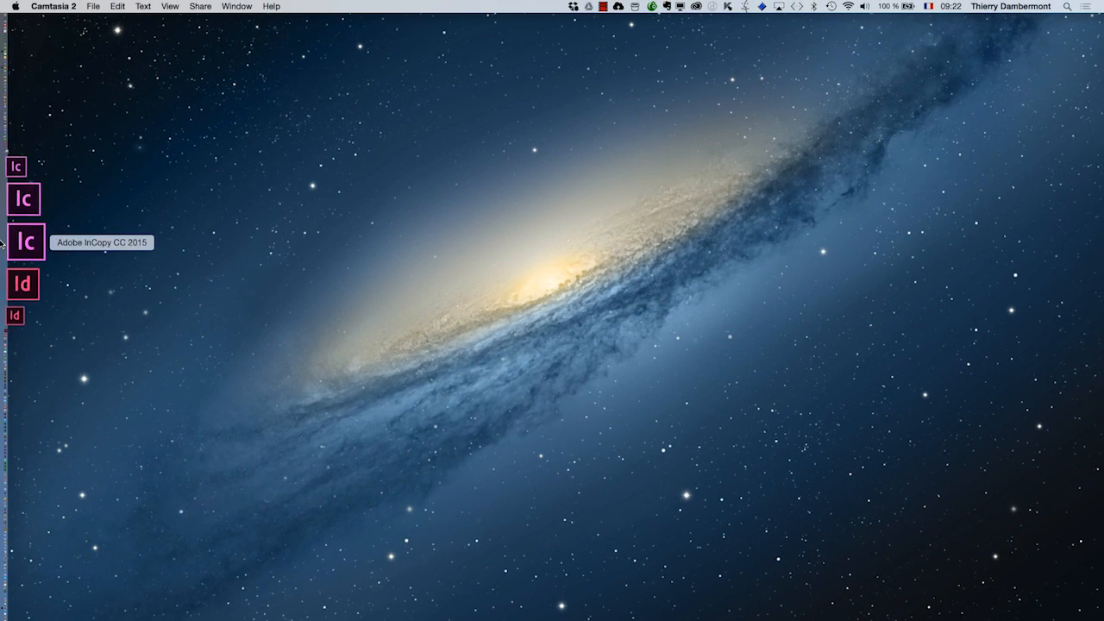
# - Launch Adobe InDesign CC 2015 with a preferences reset, agree to delete the preference files, and bring it to the front
pyautogui.keyDown('ctrl'); pyautogui.keyDown('alt'); pyautogui.keyDown('shift'); pyautogui.keyDown('super'); pyautogui.click(10, 249); pyautogui.keyUp('super'); pyautogui.keyUp('shift'); pyautogui.keyUp('alt'); pyautogui.keyUp('ctrl')
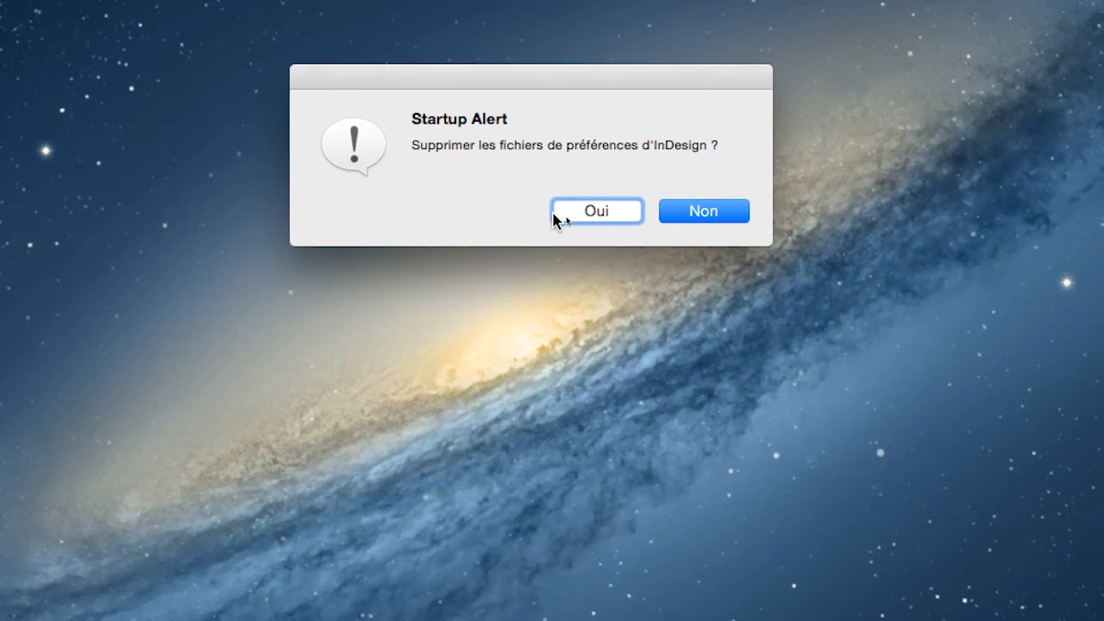
pyautogui.click(616, 229)
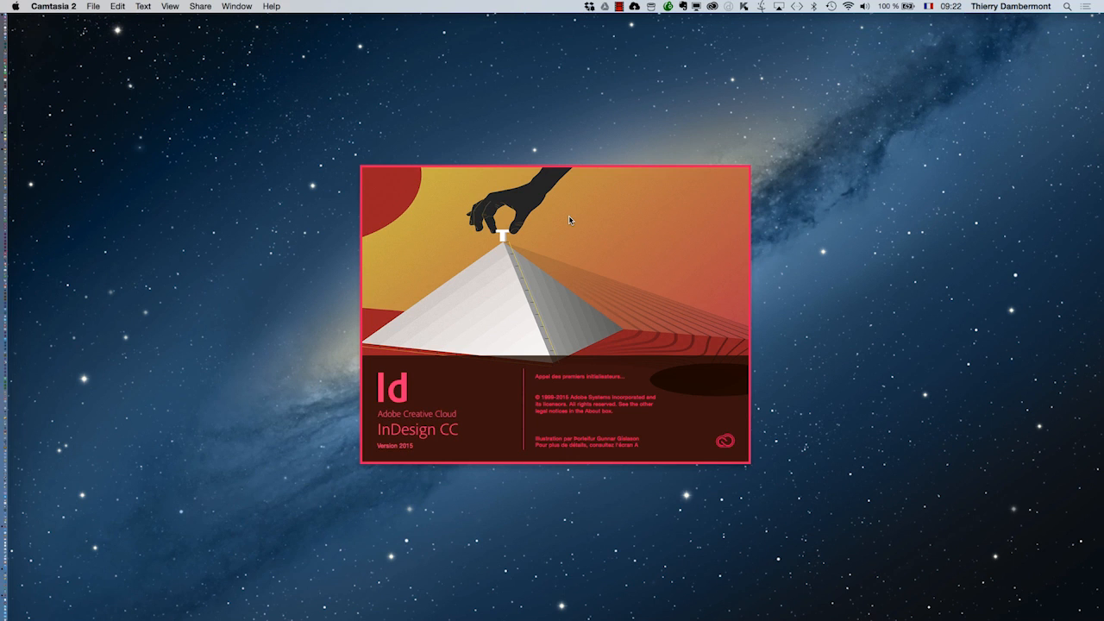
pyautogui.press('super+Tab')
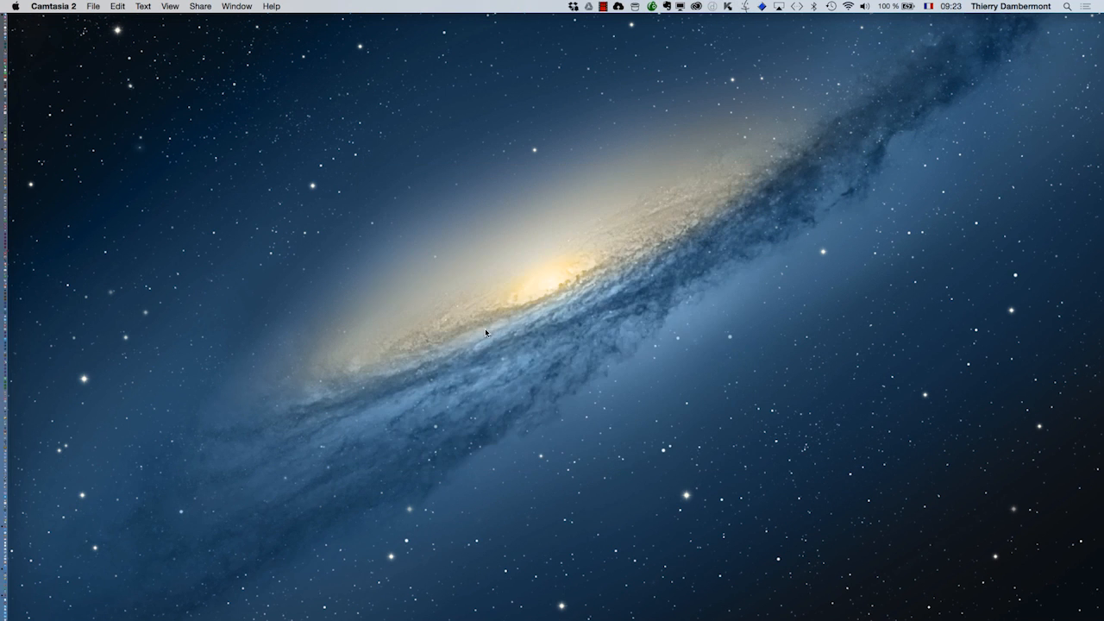
pyautogui.press('super+Tab')
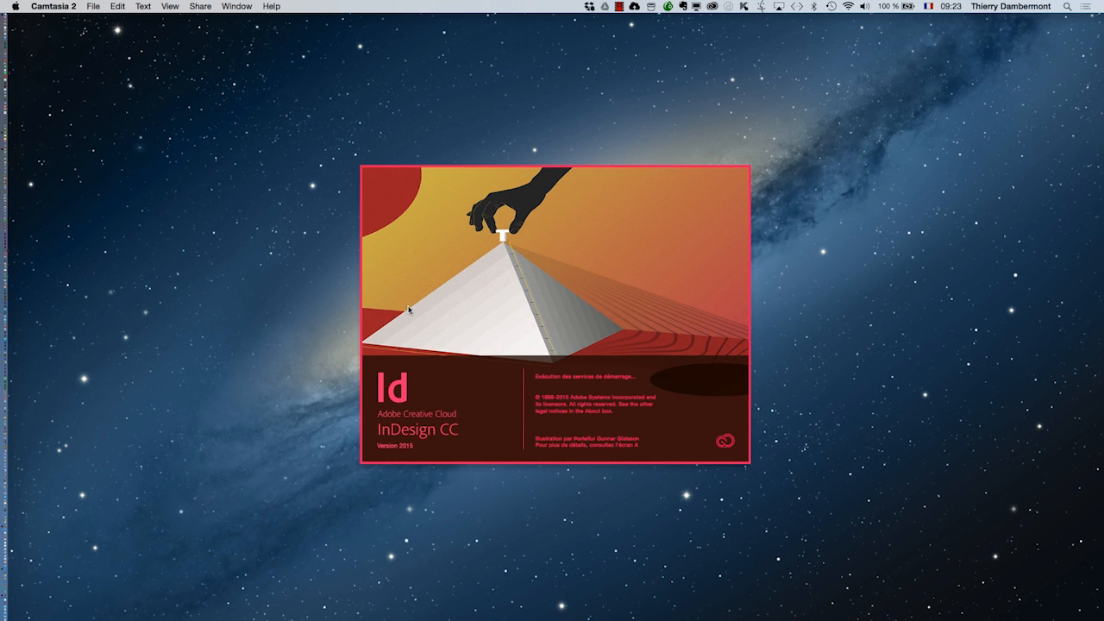
pyautogui.press('super+Tab')
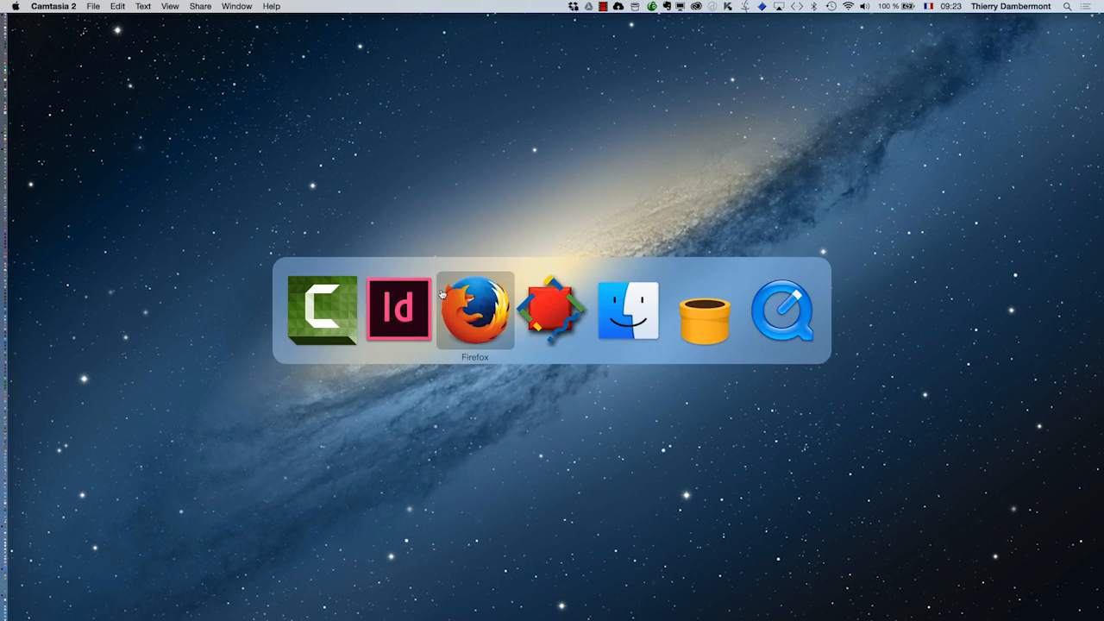
pyautogui.click(397, 312)
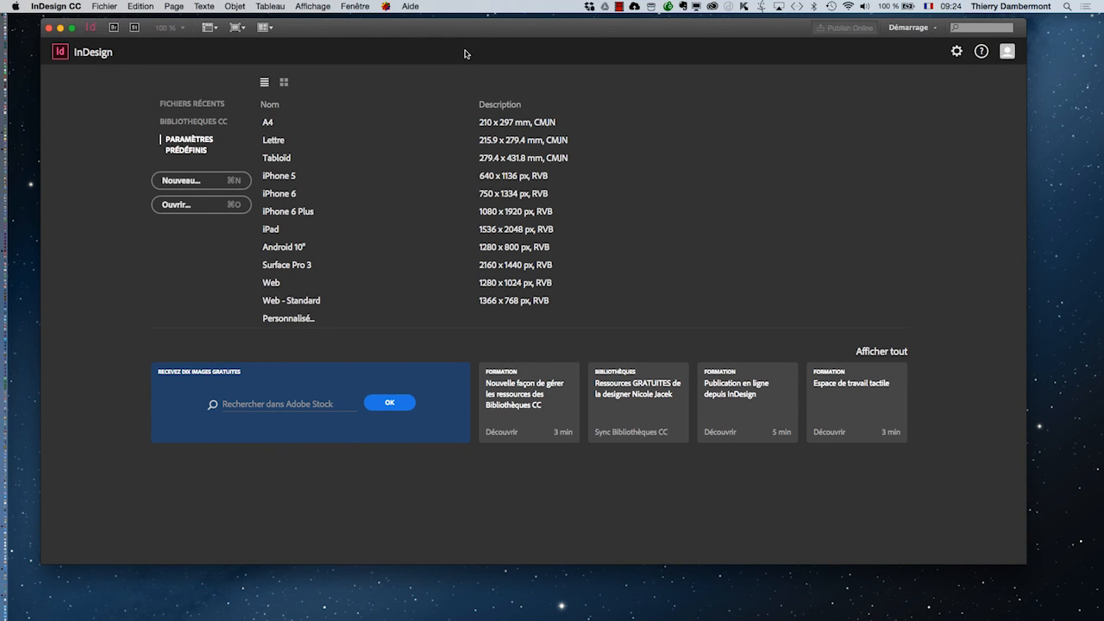
# - Reposition the InDesign window and turn off the application frame (Cadre de l'application)
pyautogui.moveTo(460, 31); pyautogui.dragTo(470, 53)
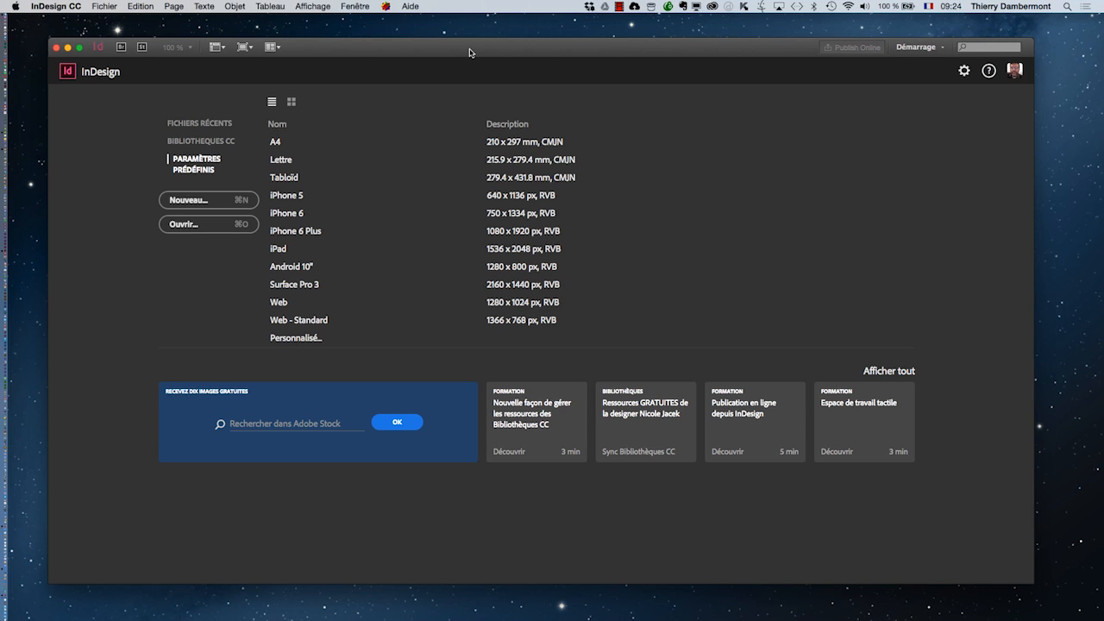
pyautogui.click(364, 6)
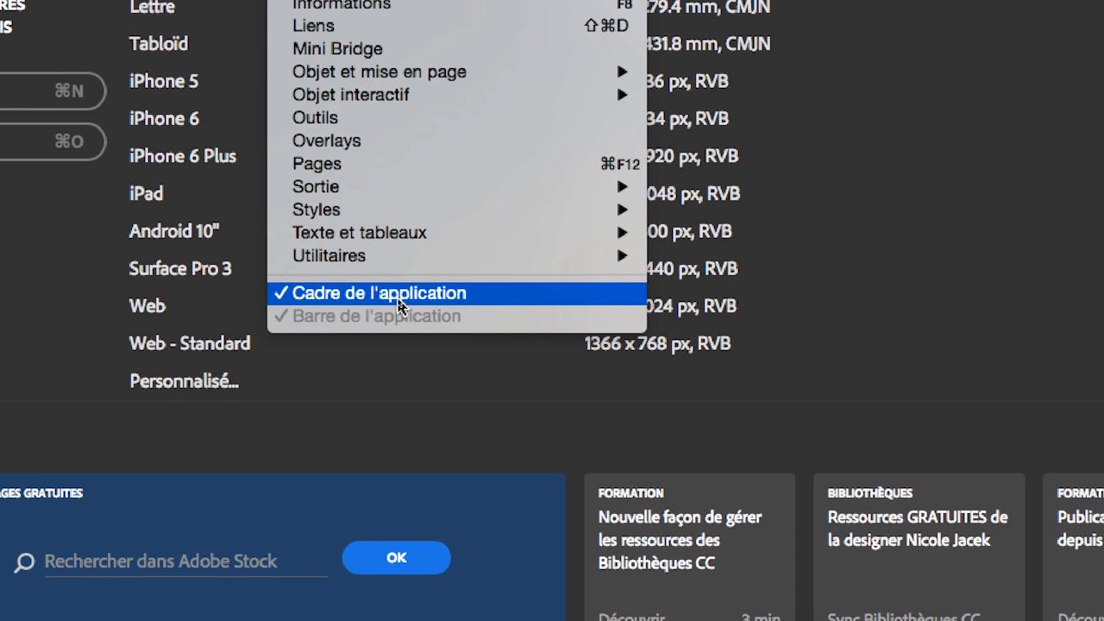
pyautogui.click(398, 300)
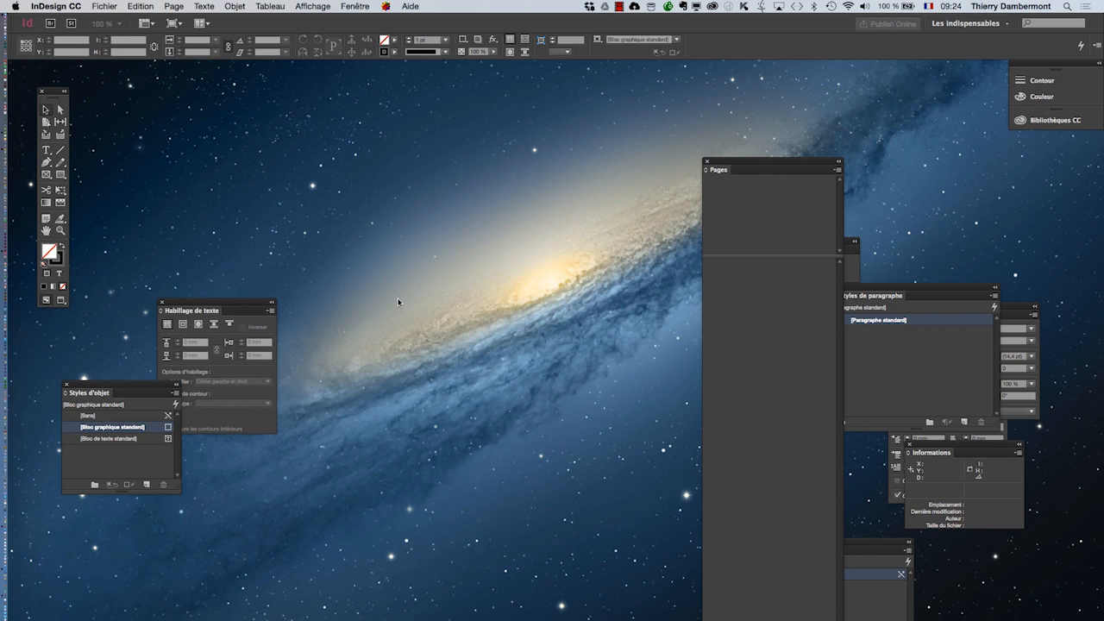
# - Reset the Les indispensables workspace and arrange the tools in two columns
pyautogui.click(970, 23)
pyautogui.click(992, 136)
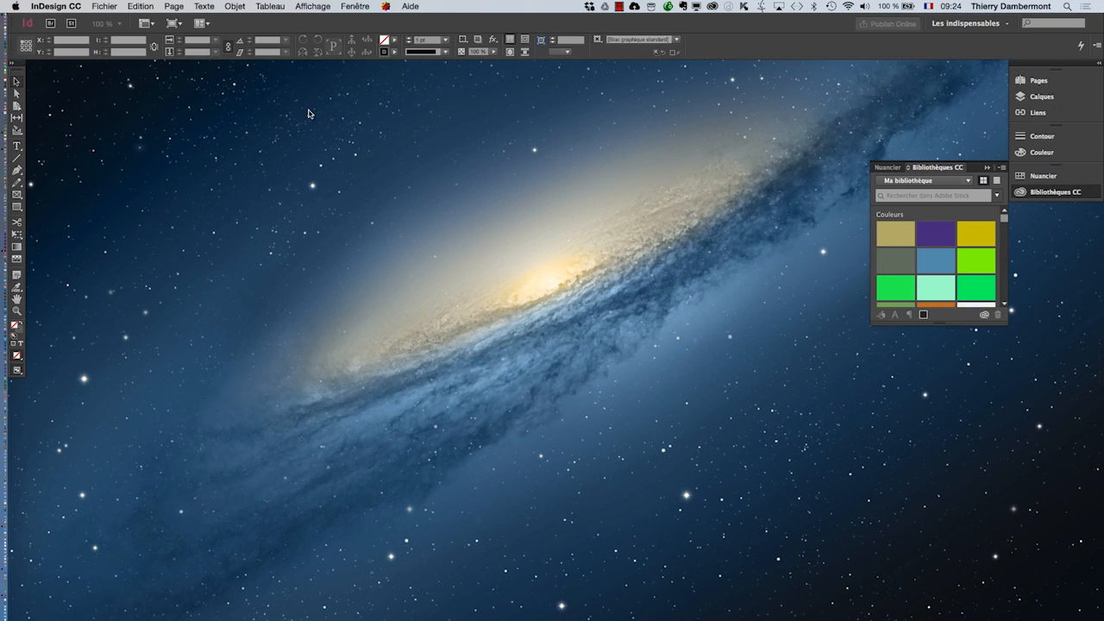
pyautogui.click(13, 65)
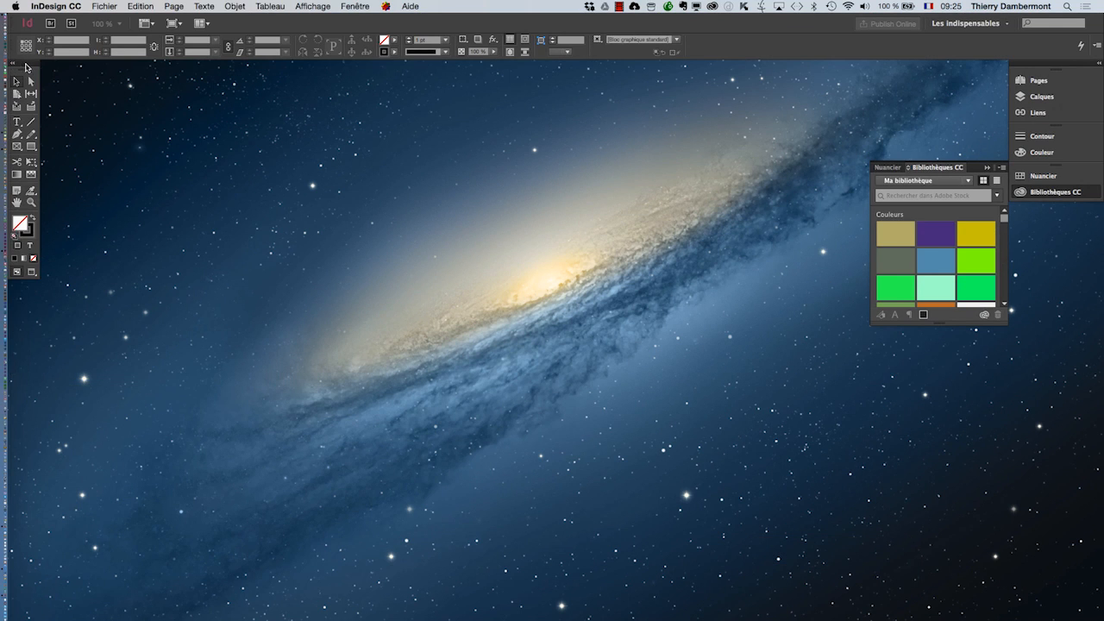
# - Create a new print document with 8 non-facing A4 pages in landscape orientation, starting at page 1
pyautogui.click(104, 6)
pyautogui.moveTo(115, 19)
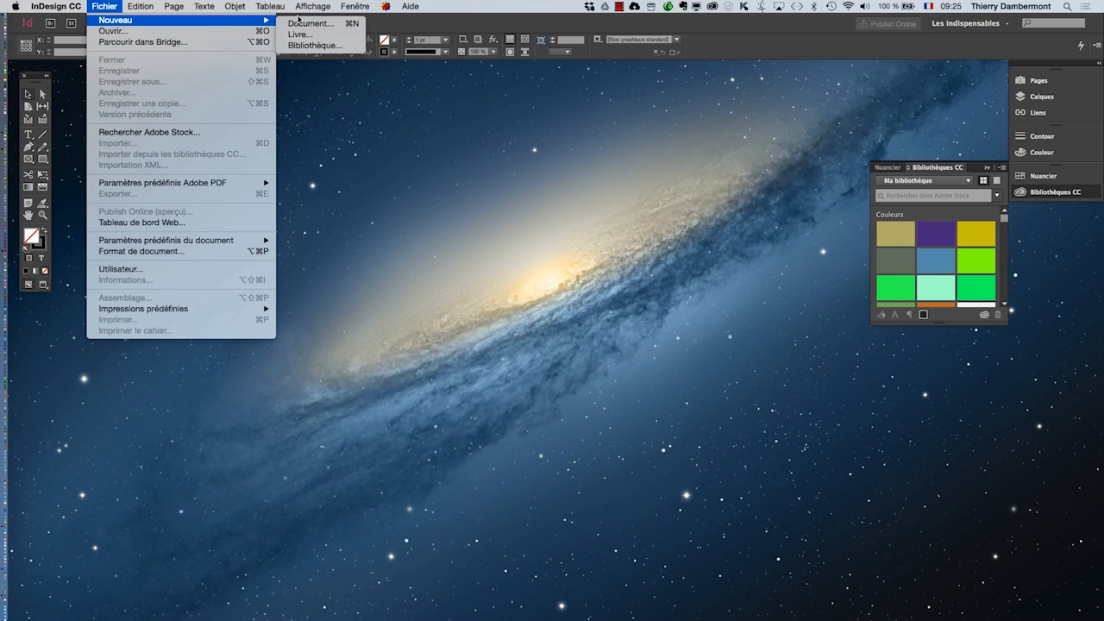
pyautogui.click(326, 24)
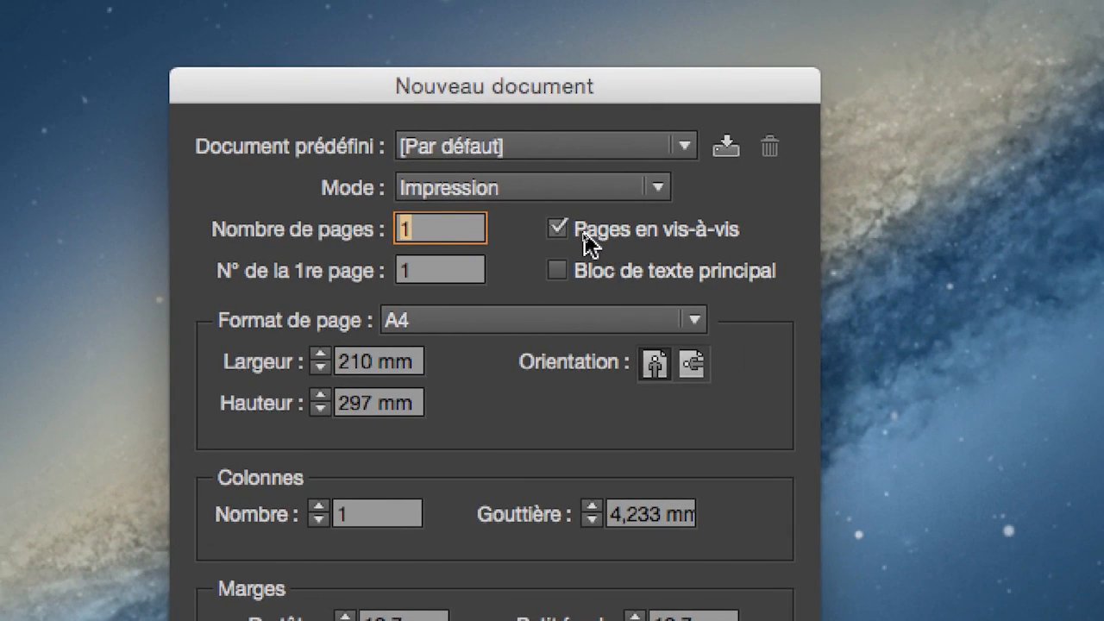
pyautogui.click(584, 235)
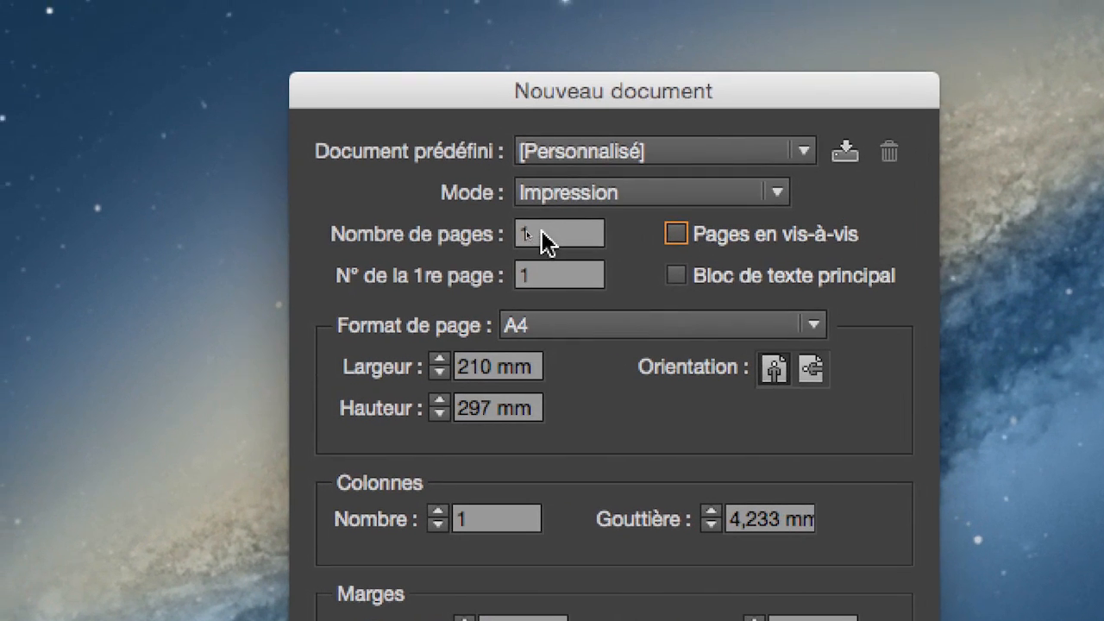
pyautogui.click(375, 229)
pyautogui.write('8')
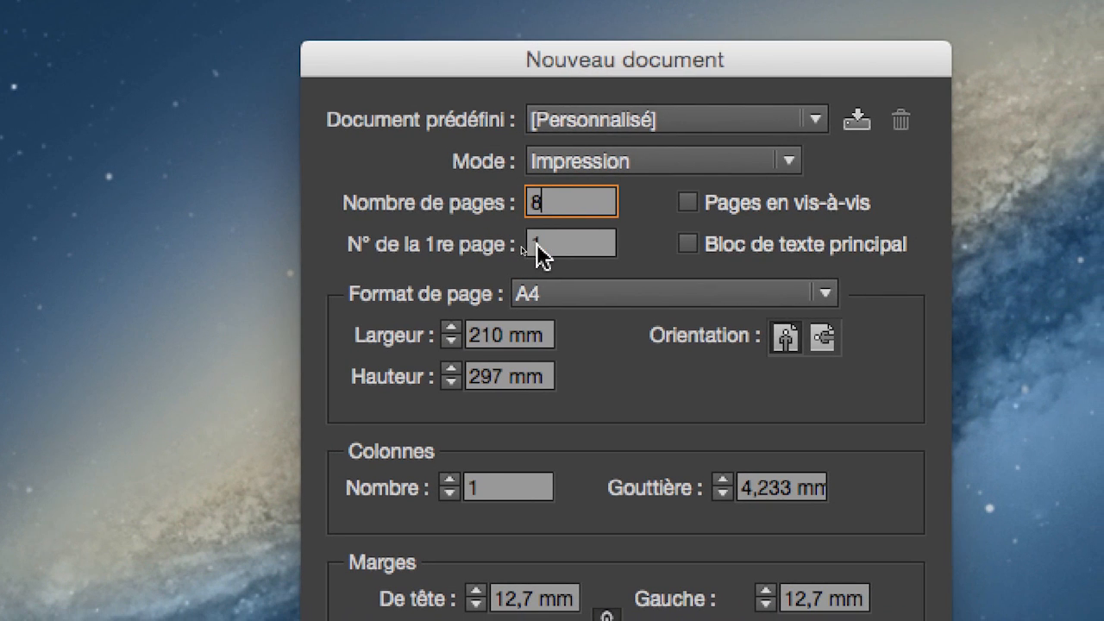
pyautogui.click(553, 262)
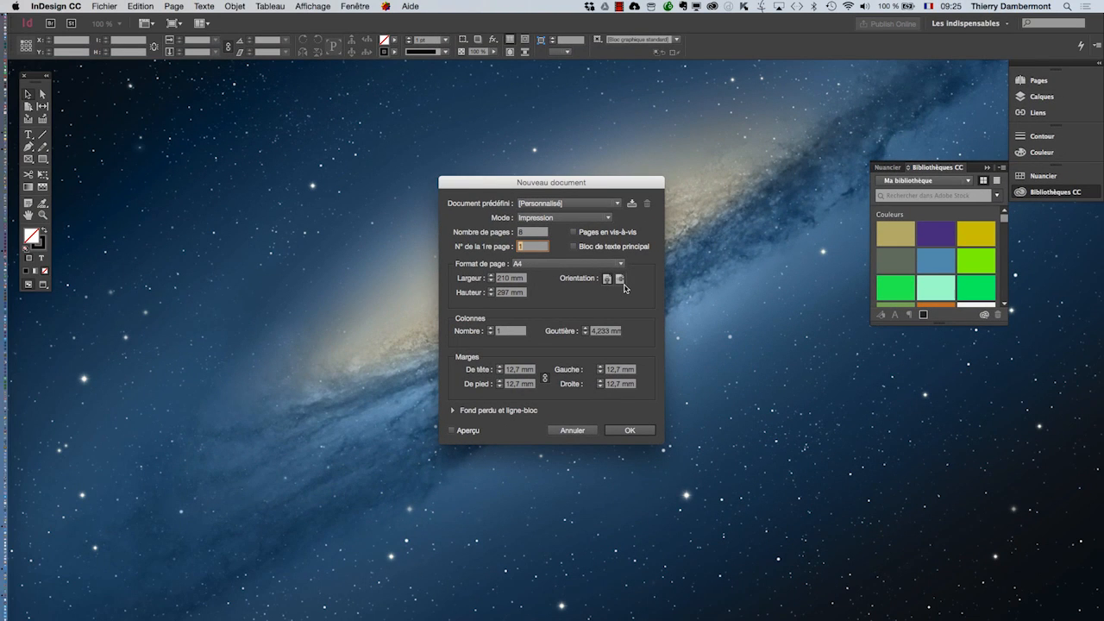
pyautogui.click(622, 281)
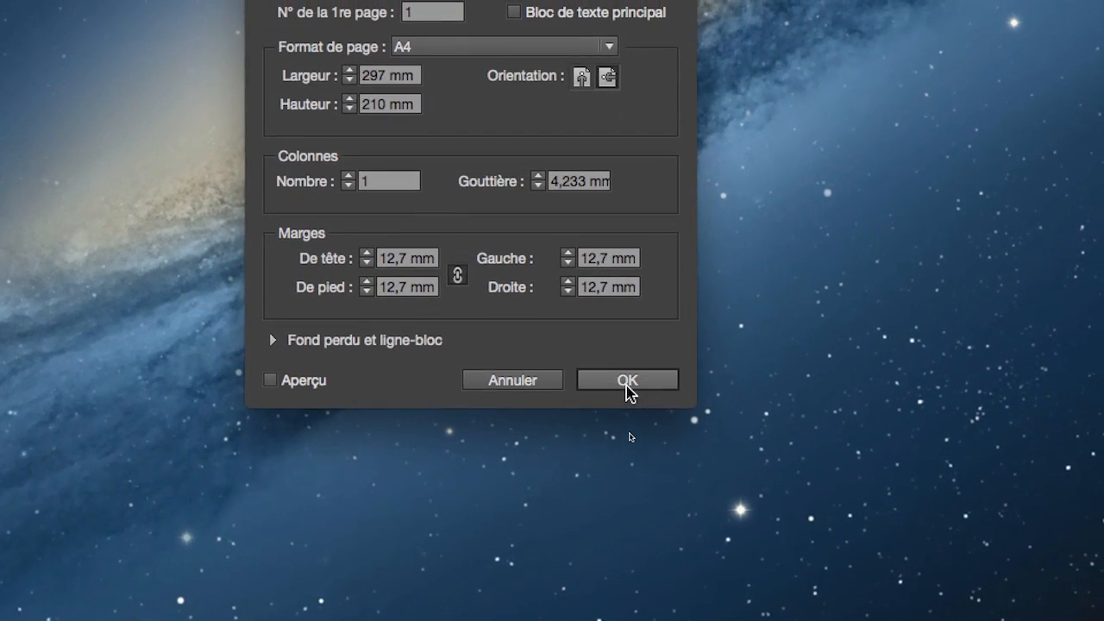
pyautogui.click(638, 582)
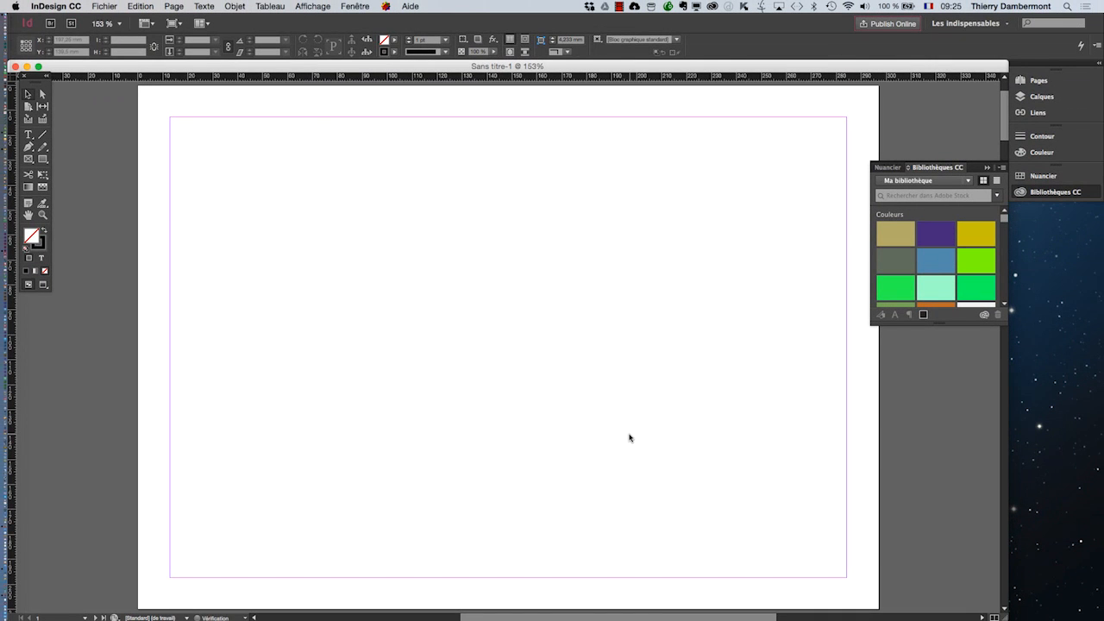
# - Review the page count, size and orientation in the document setup (Format de document) without changing anything
pyautogui.click(102, 6)
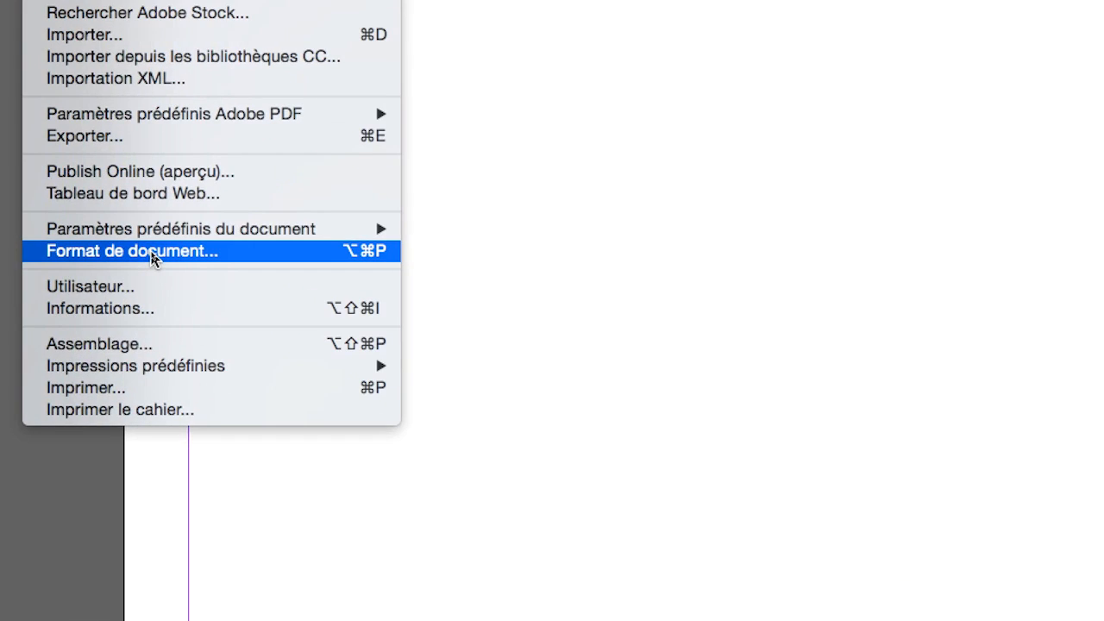
pyautogui.click(152, 254)
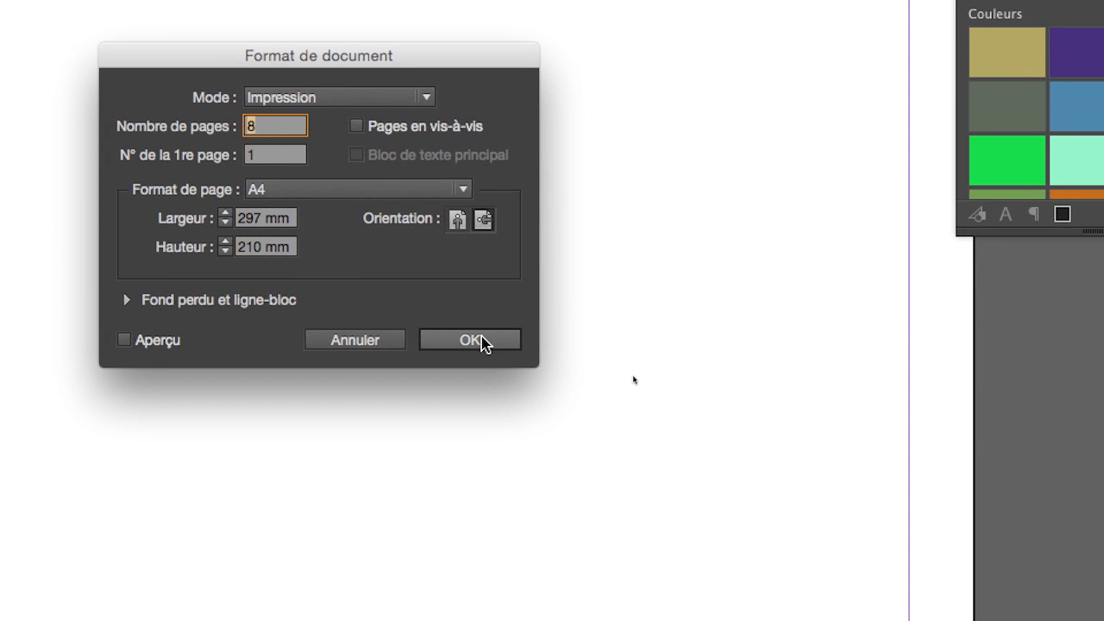
pyautogui.click(482, 342)
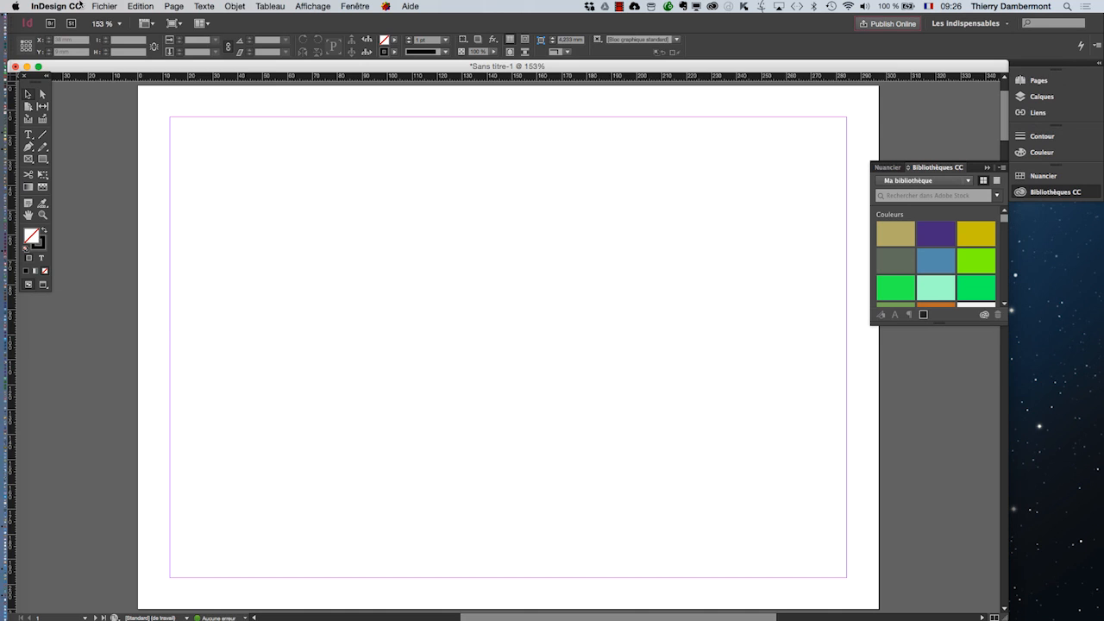
pyautogui.click(92, 5)
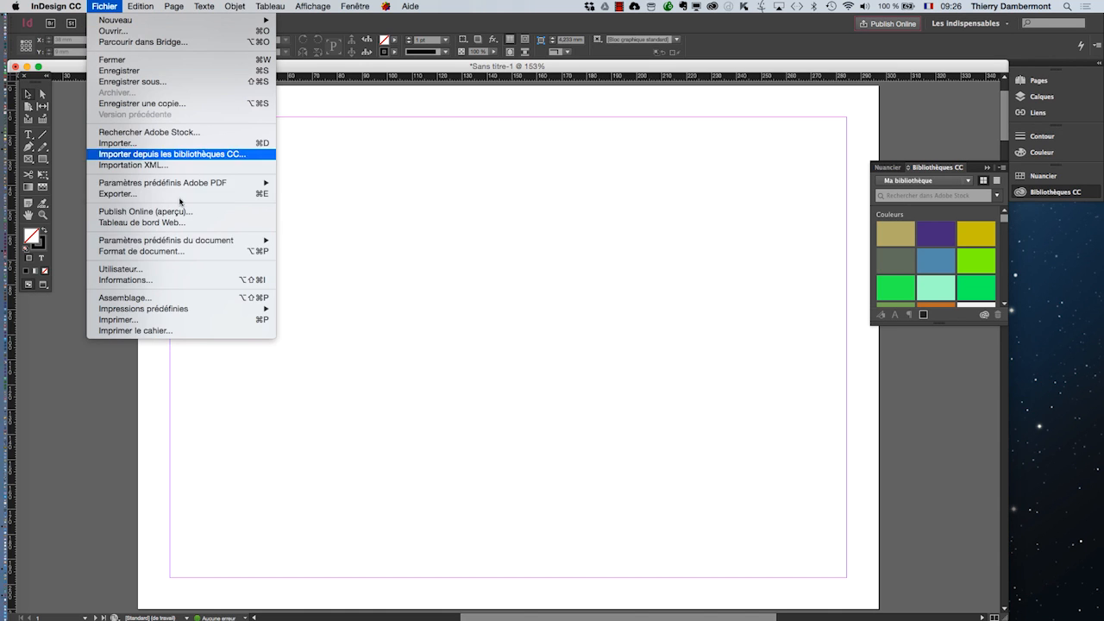
pyautogui.click(192, 251)
pyautogui.moveTo(564, 240); pyautogui.dragTo(397, 244)
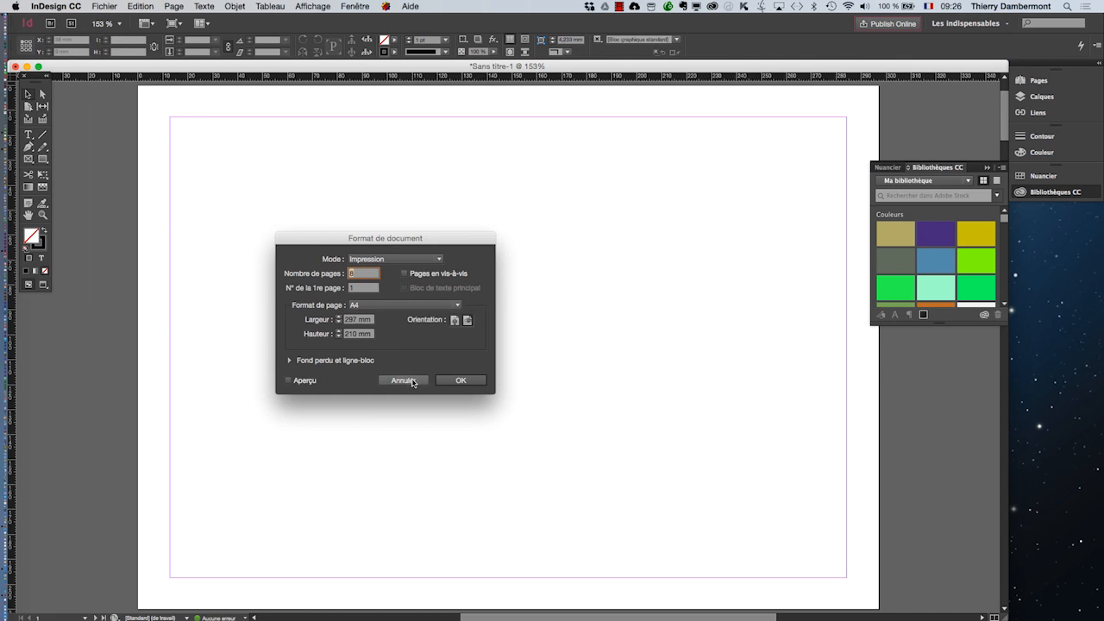
pyautogui.click(389, 422)
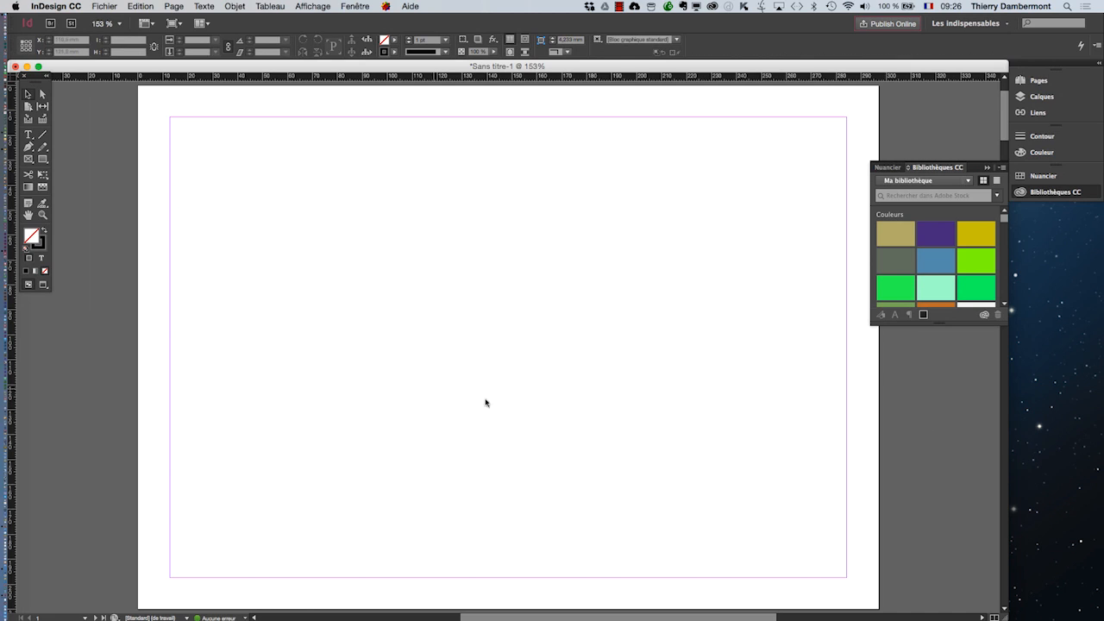
# - Review the page's margin and column settings (Marges et colonnes) and leave them without changes
pyautogui.click(175, 6)
pyautogui.click(183, 32)
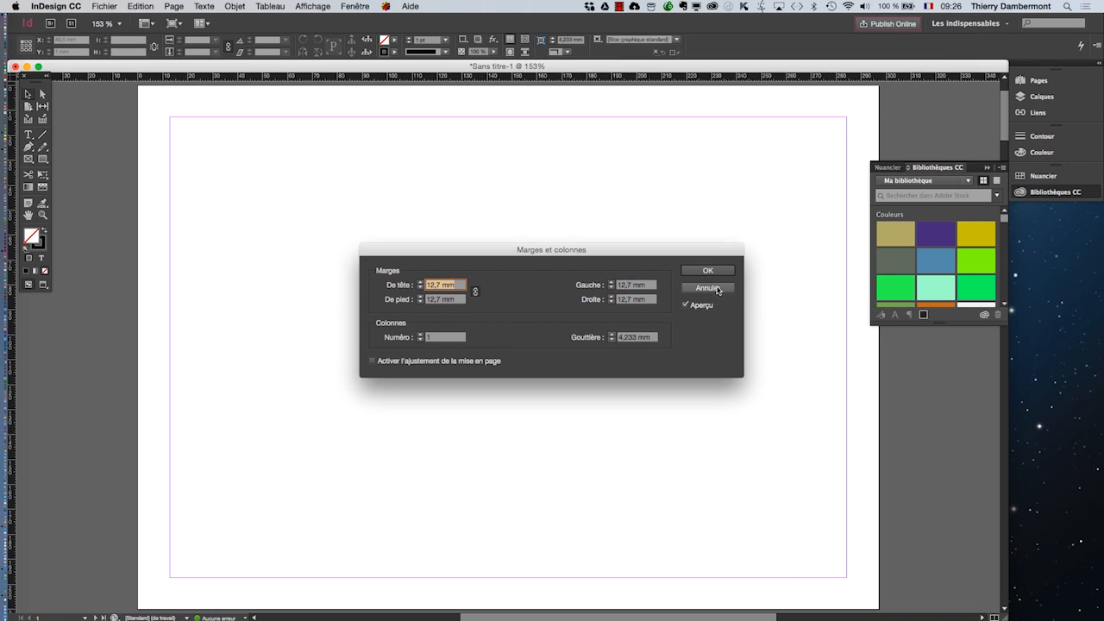
pyautogui.click(878, 272)
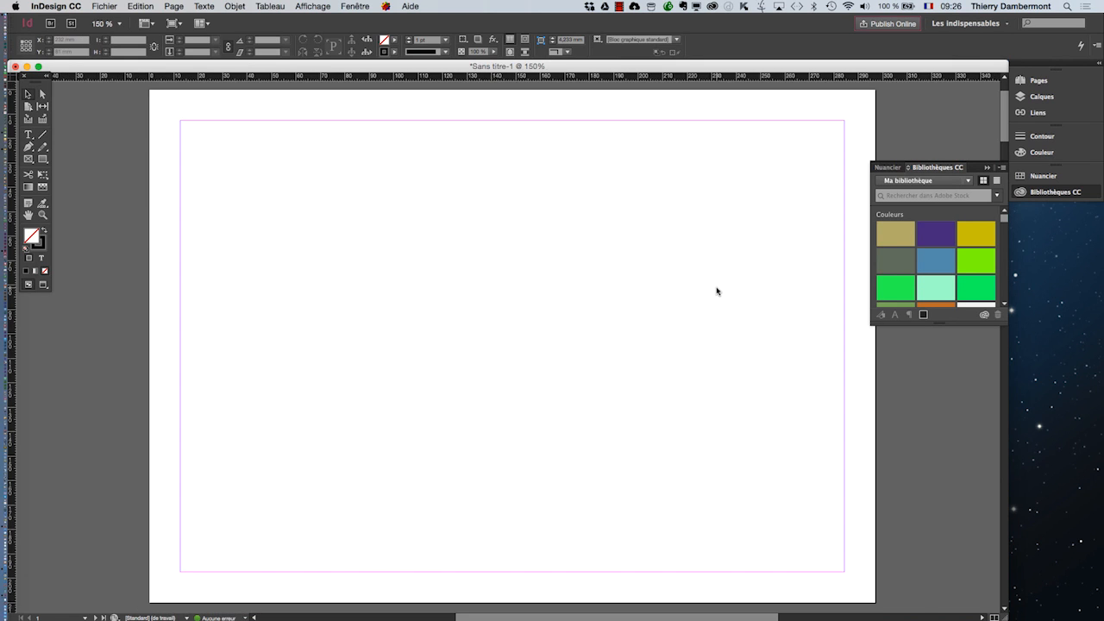
# - Collapse the Bibliothèques CC panel, then detach the Pages panel and enlarge it to show all eight page thumbnails
pyautogui.scroll(-1, 717, 292)
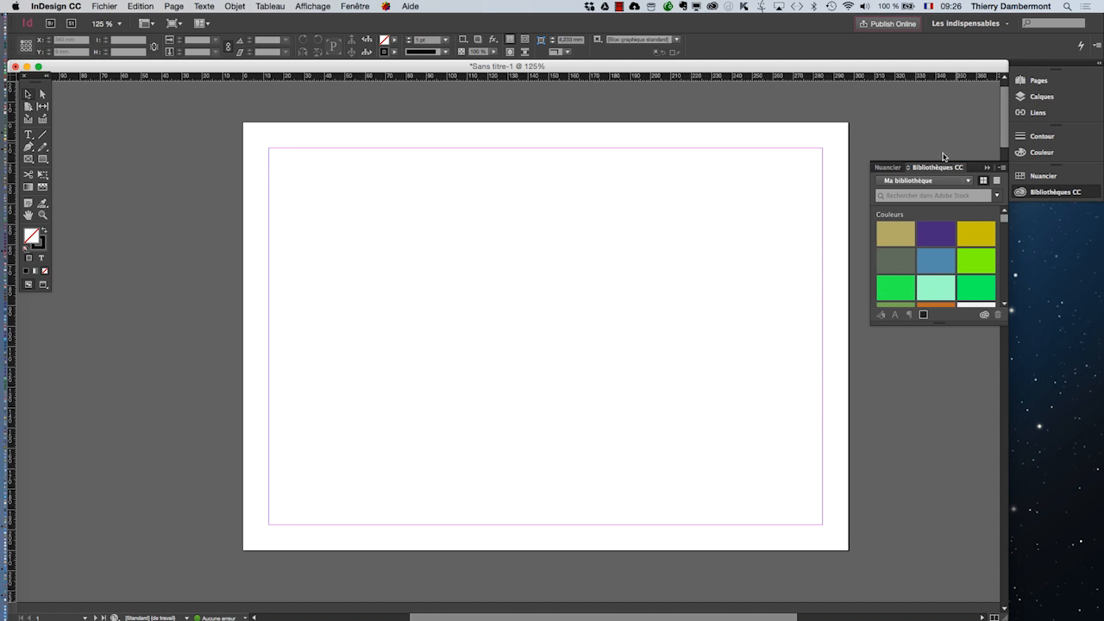
pyautogui.click(986, 167)
pyautogui.click(1037, 80)
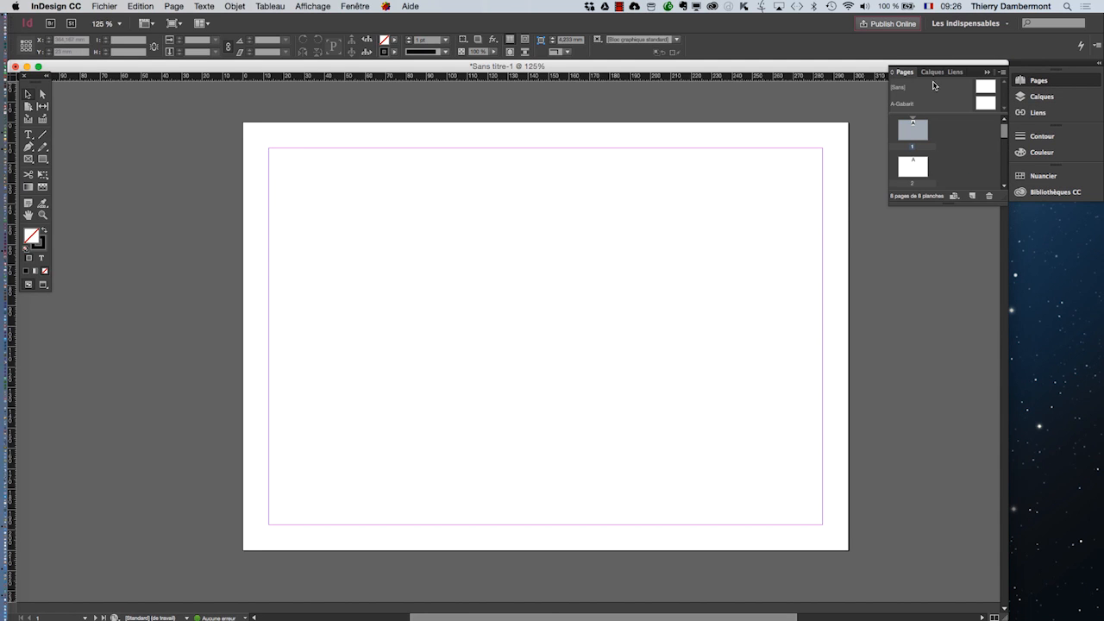
pyautogui.moveTo(910, 76); pyautogui.dragTo(745, 119)
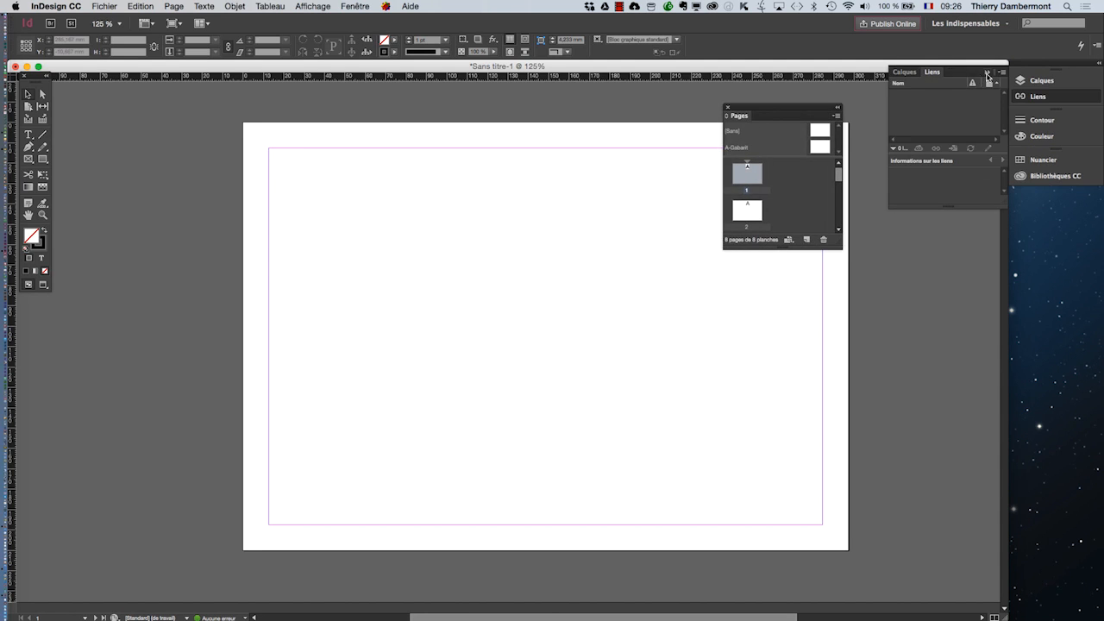
pyautogui.moveTo(834, 247); pyautogui.dragTo(908, 521)
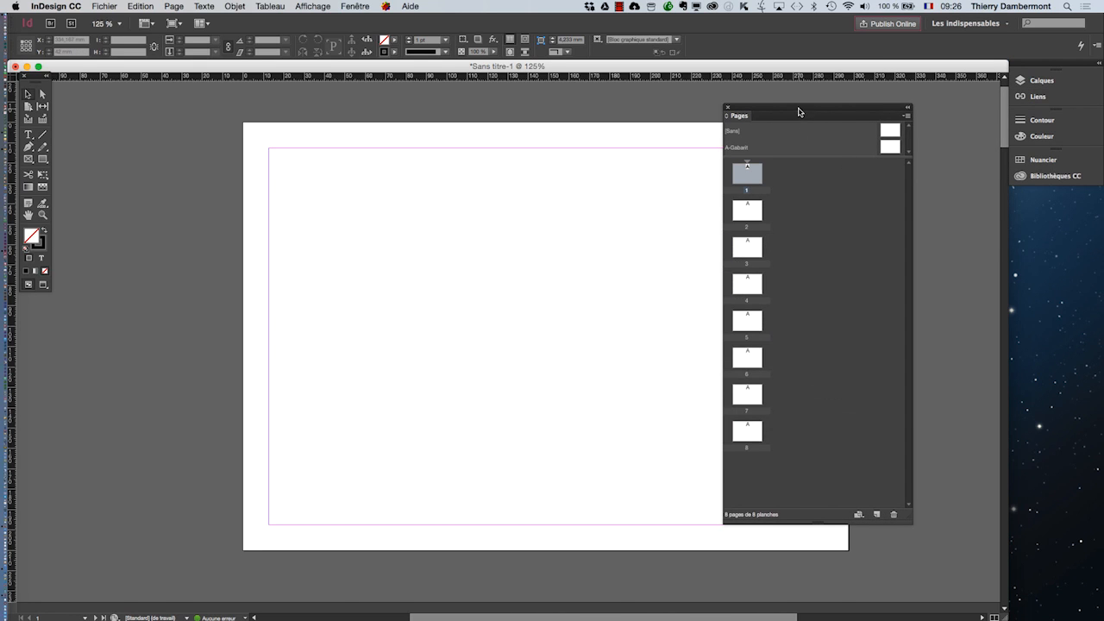
# - Move the floating Pages panel farther away from the middle of the page and view its available page commands
pyautogui.moveTo(798, 112); pyautogui.dragTo(872, 105)
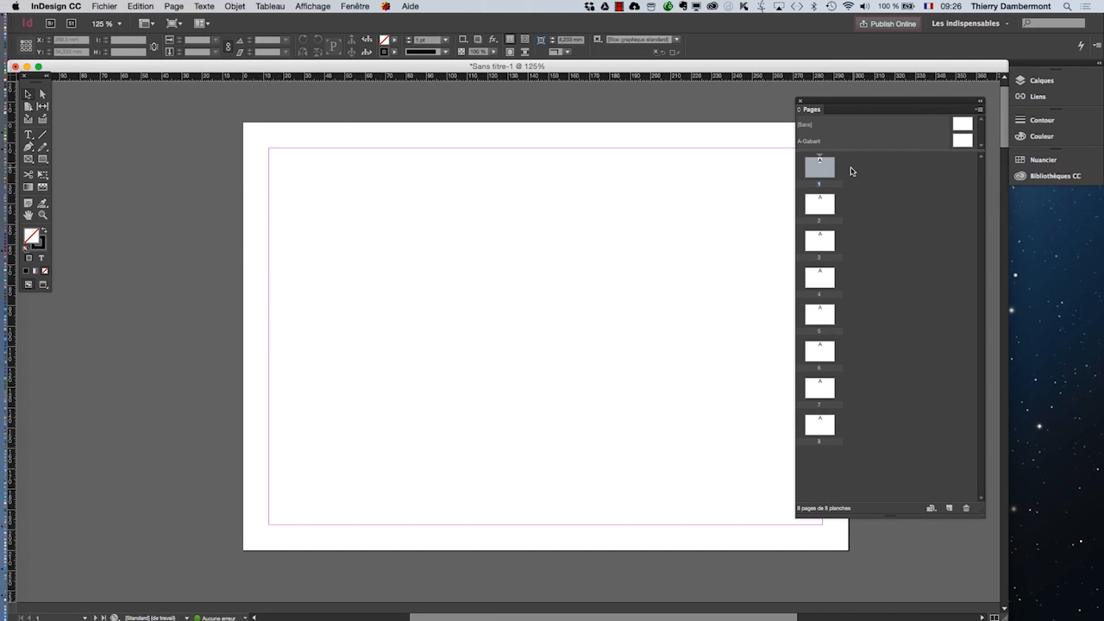
pyautogui.click(1101, 51)
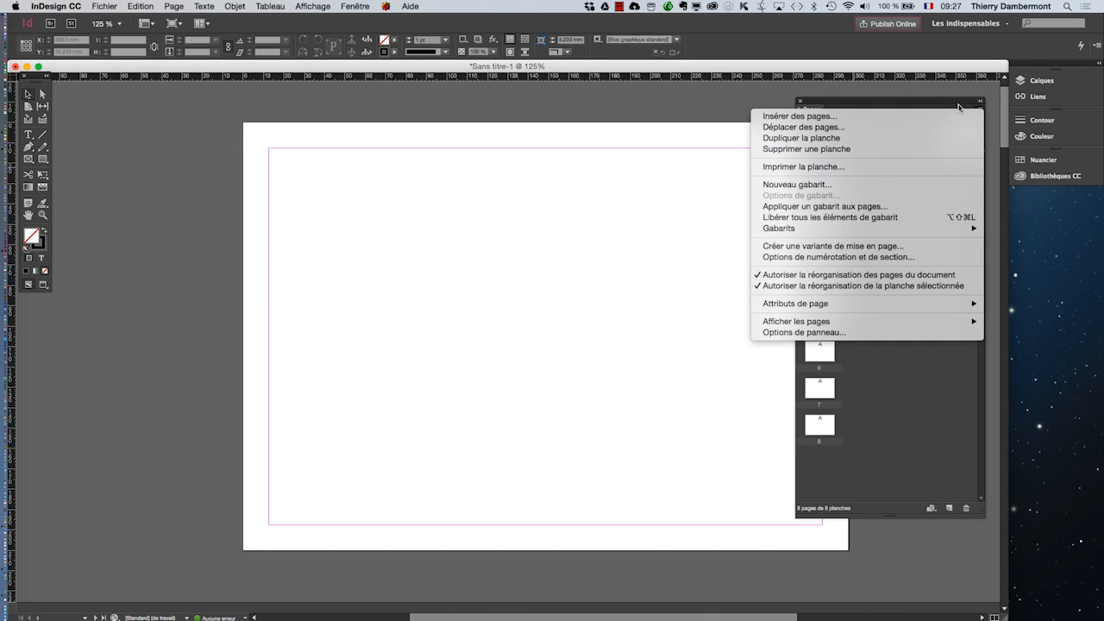
pyautogui.click(948, 102)
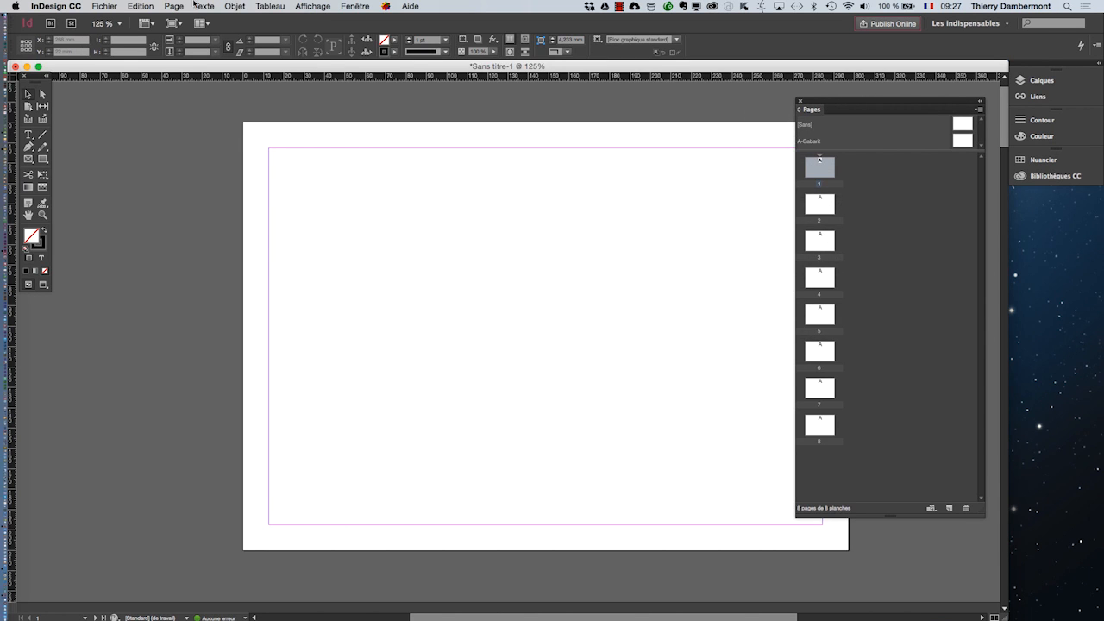
# - Select all eight document pages and review their margin and column settings (Marges et colonnes) without changing anything
pyautogui.click(183, 6)
pyautogui.keyDown('shift'); pyautogui.click(823, 435); pyautogui.keyUp('shift')
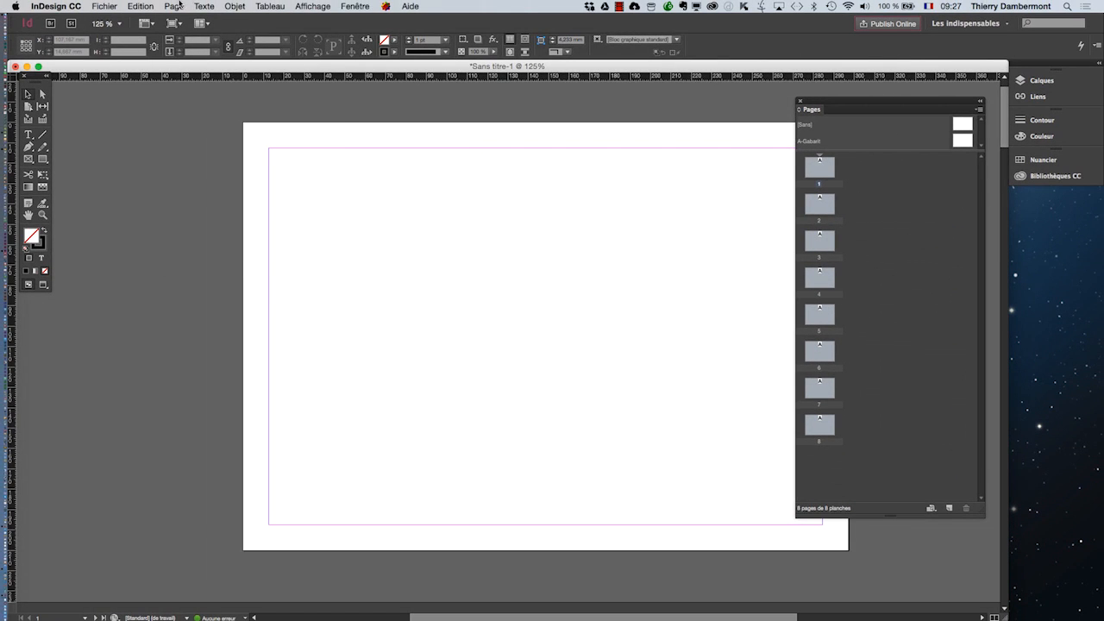
pyautogui.click(176, 6)
pyautogui.click(185, 32)
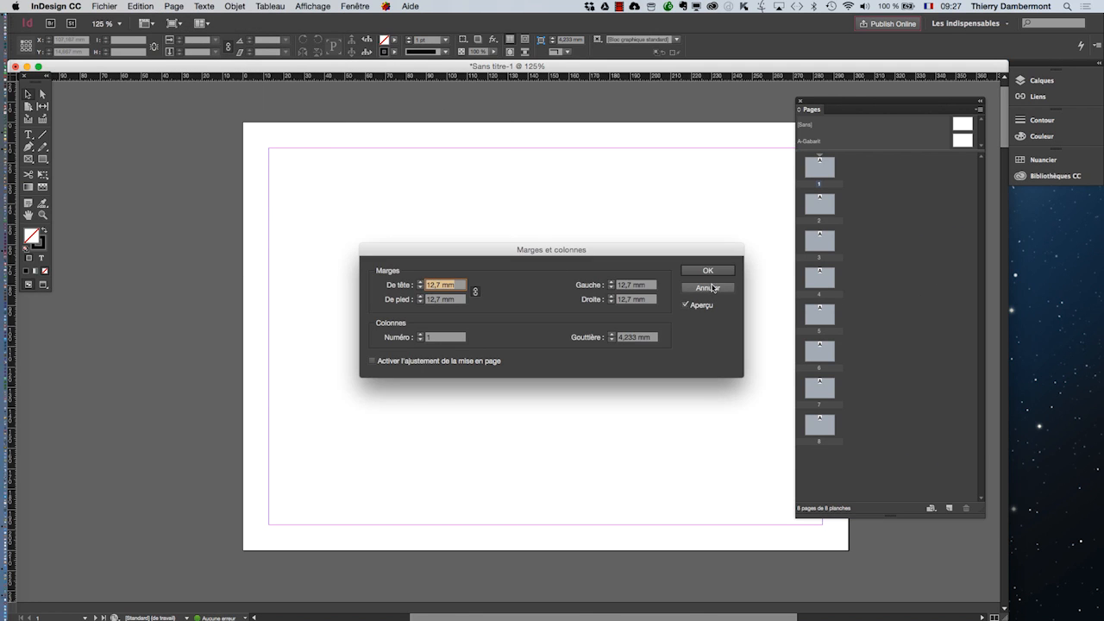
pyautogui.click(709, 288)
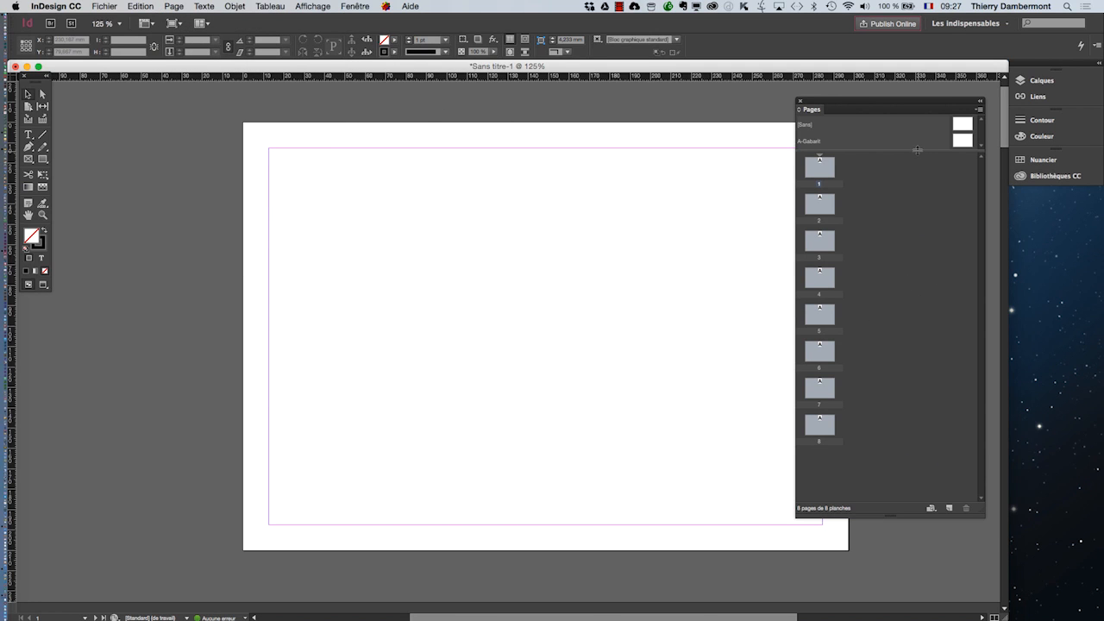
# - Enlarge the master area of the Pages panel, then open the A-Gabarit master and resize the document window around it
pyautogui.moveTo(918, 150); pyautogui.dragTo(921, 175)
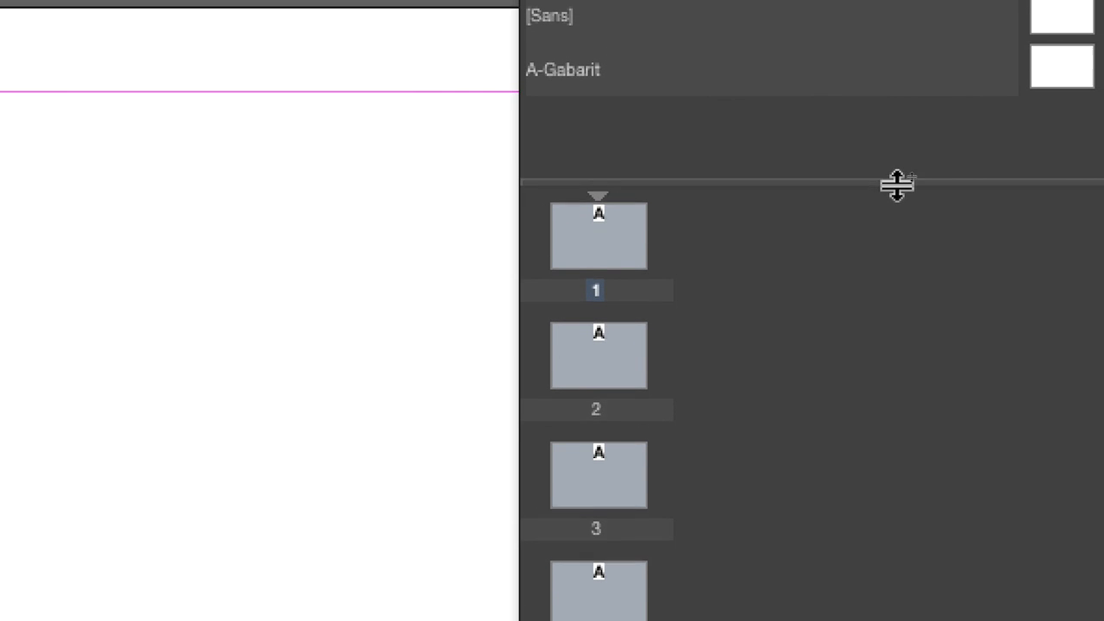
pyautogui.moveTo(897, 183); pyautogui.dragTo(897, 261)
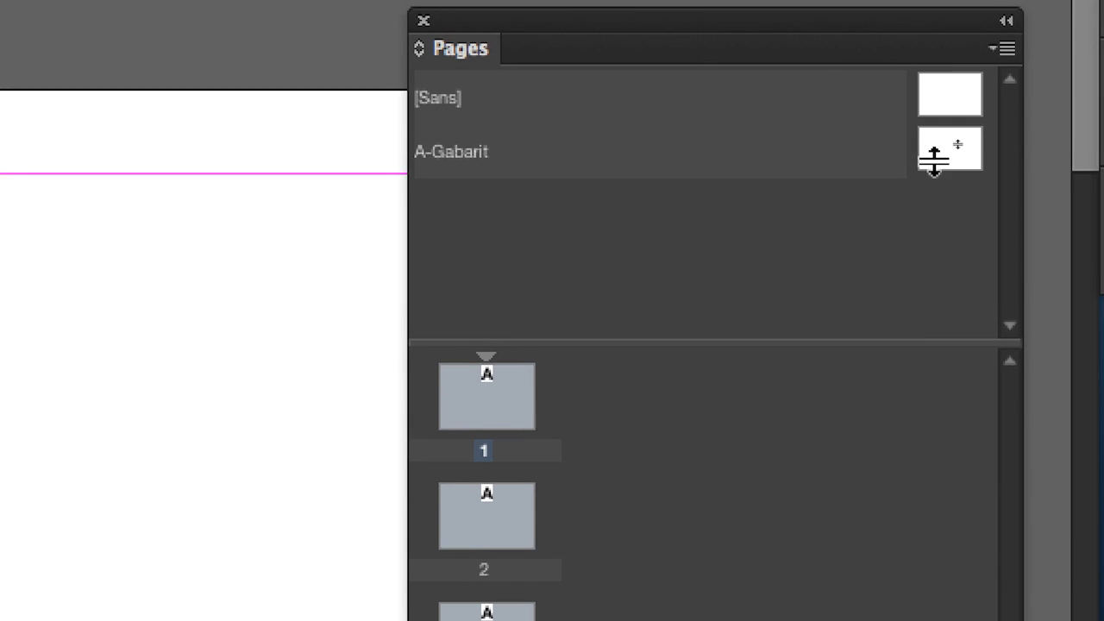
pyautogui.click(936, 171)
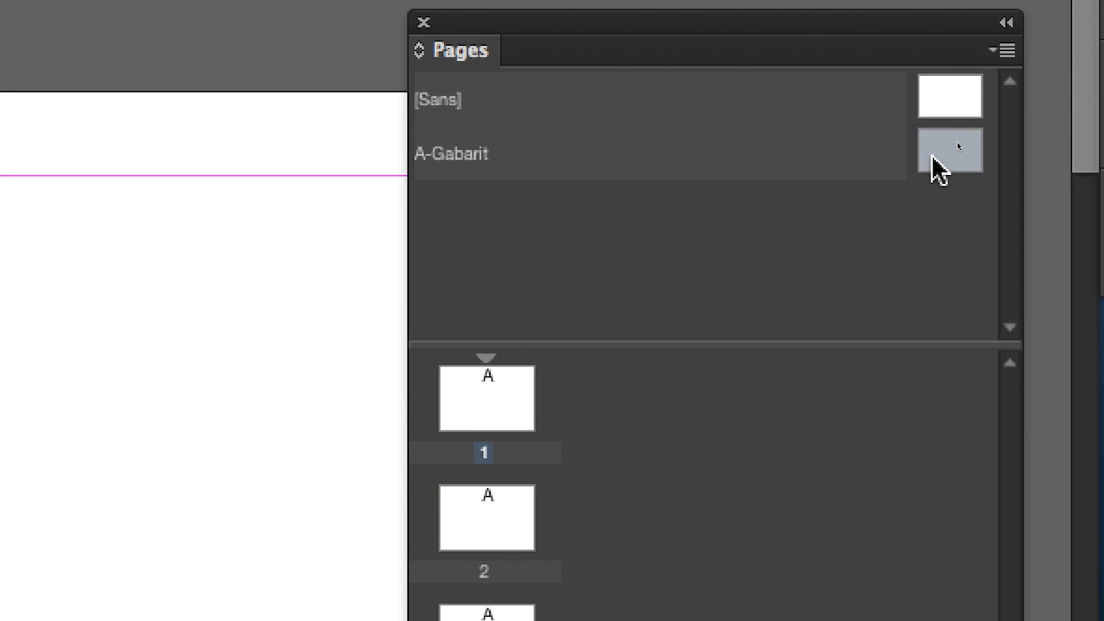
pyautogui.doubleClick(938, 171)
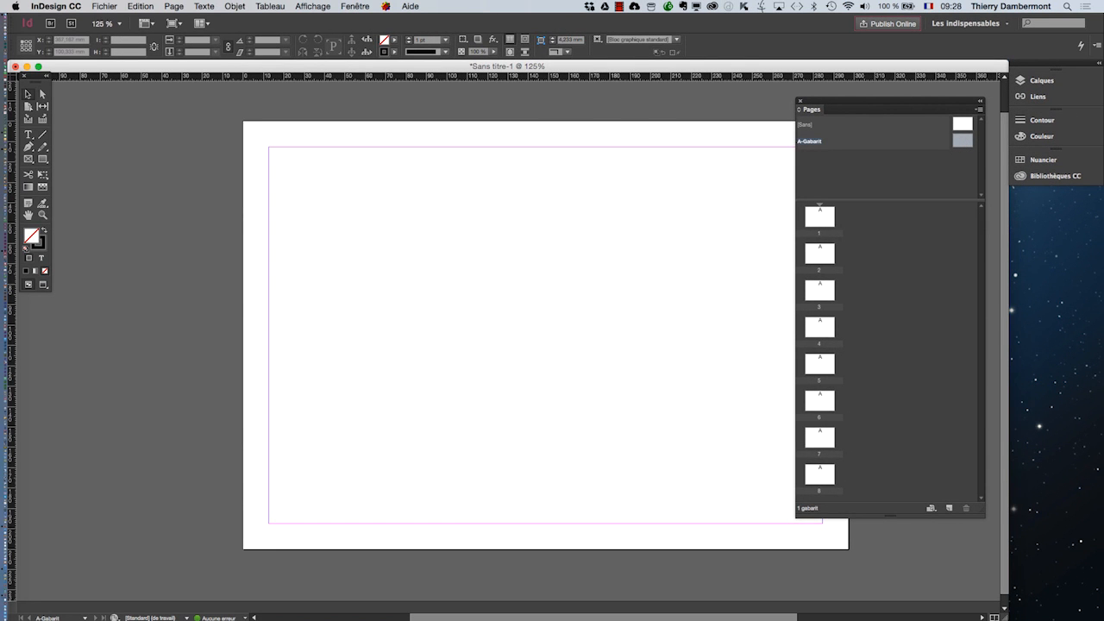
pyautogui.moveTo(1004, 616); pyautogui.dragTo(1060, 558)
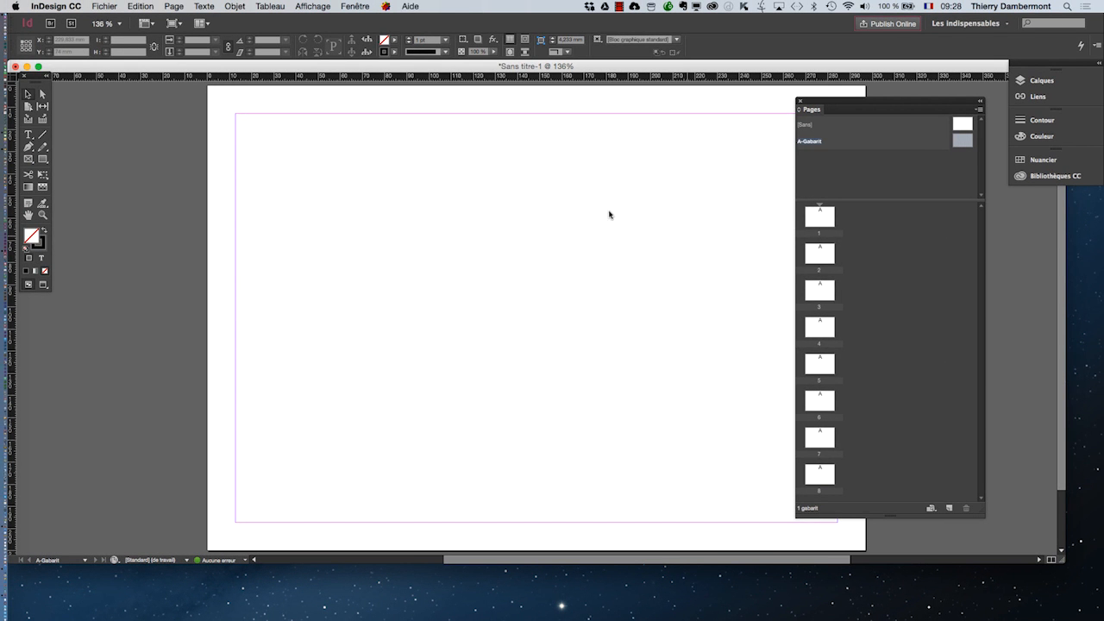
# - Bring up the margin and column settings (Marges et colonnes) for A-Gabarit and unlink the four margin values
pyautogui.click(176, 7)
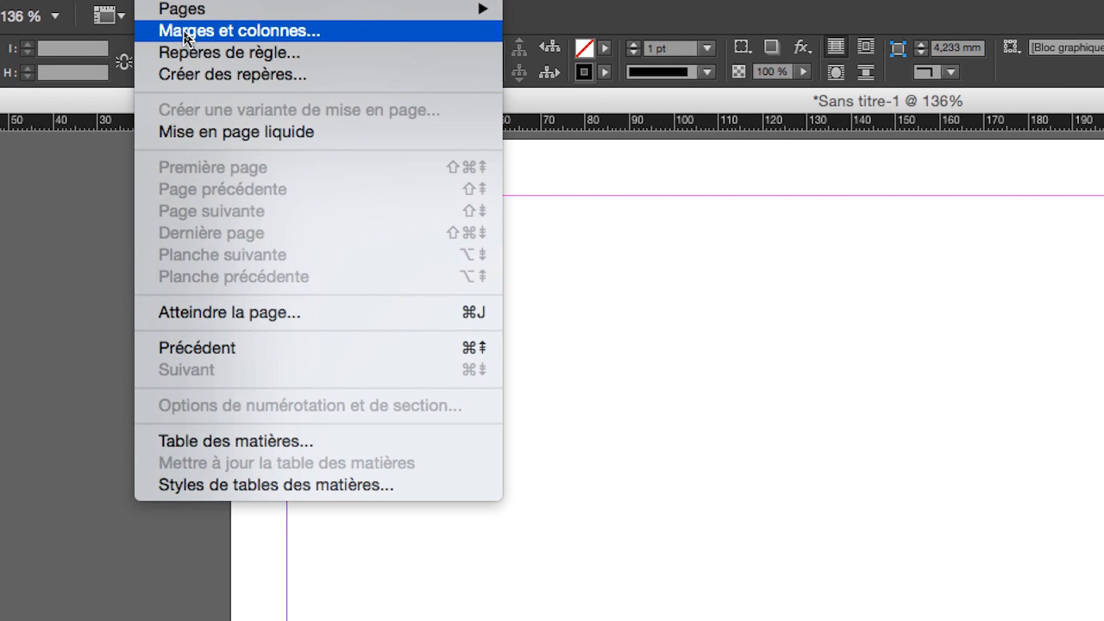
pyautogui.click(184, 33)
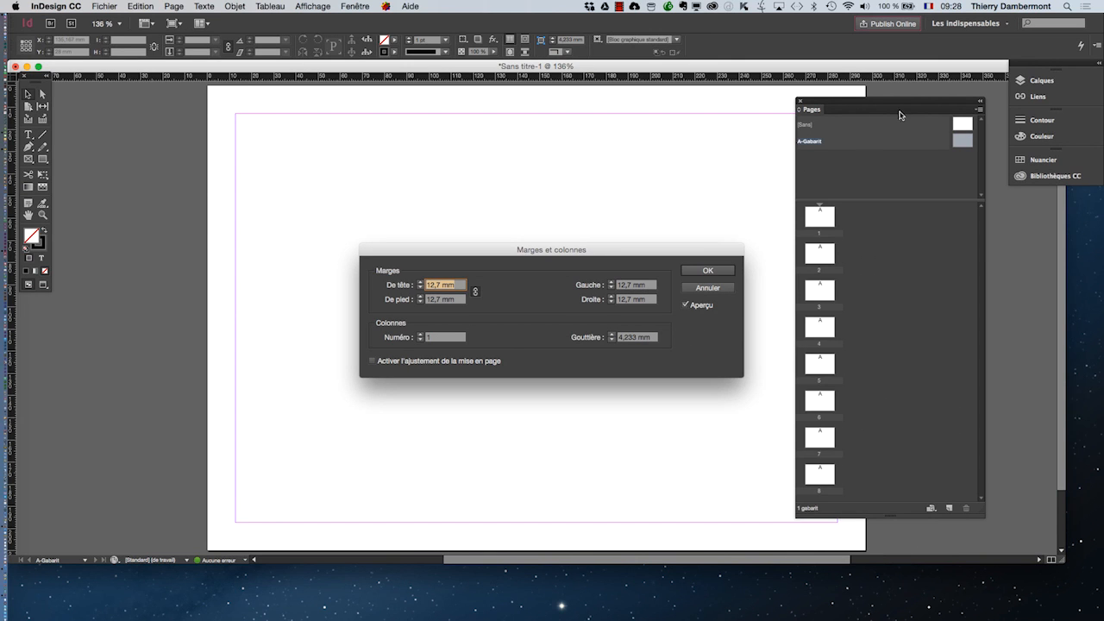
pyautogui.moveTo(715, 249); pyautogui.dragTo(462, 132)
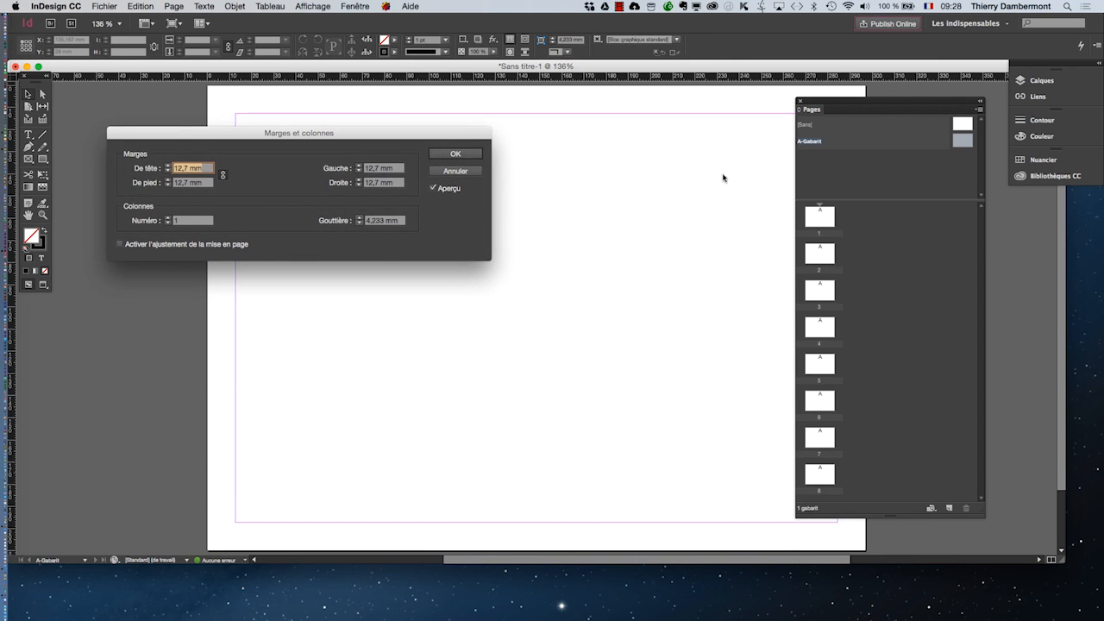
pyautogui.moveTo(242, 140); pyautogui.dragTo(232, 153)
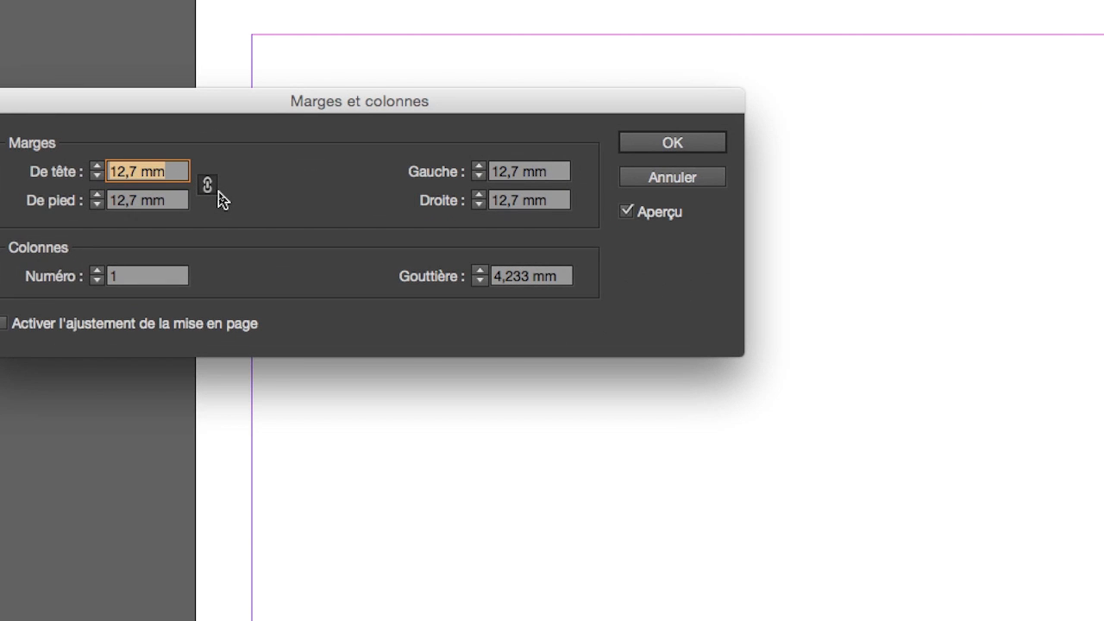
pyautogui.click(217, 192)
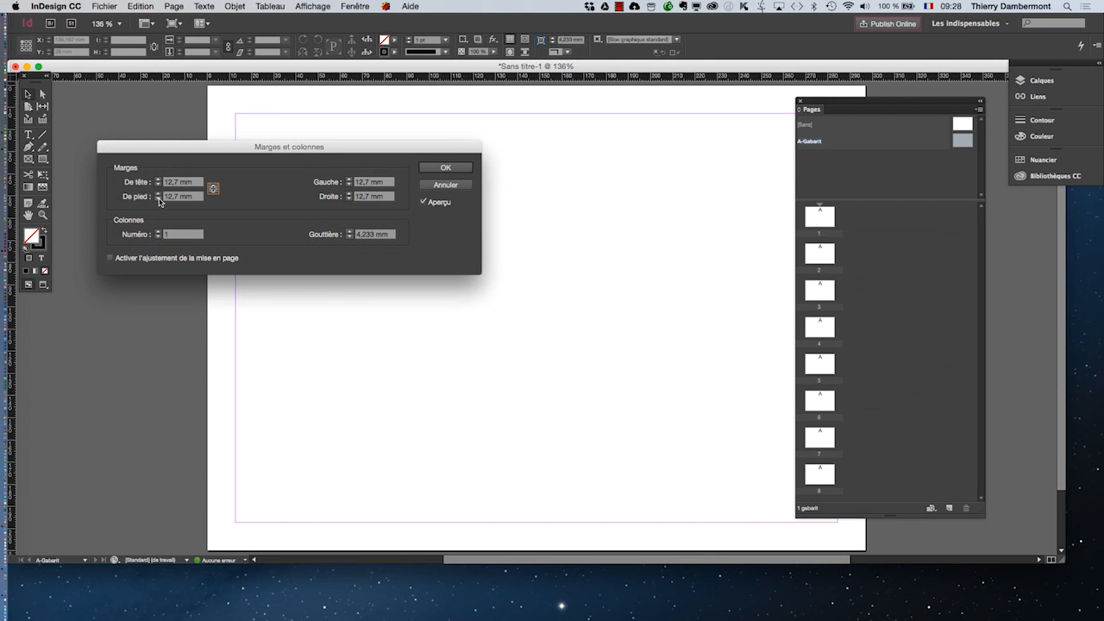
# - Set the master's bottom margin (De pied) to 25 mm
pyautogui.click(158, 194)
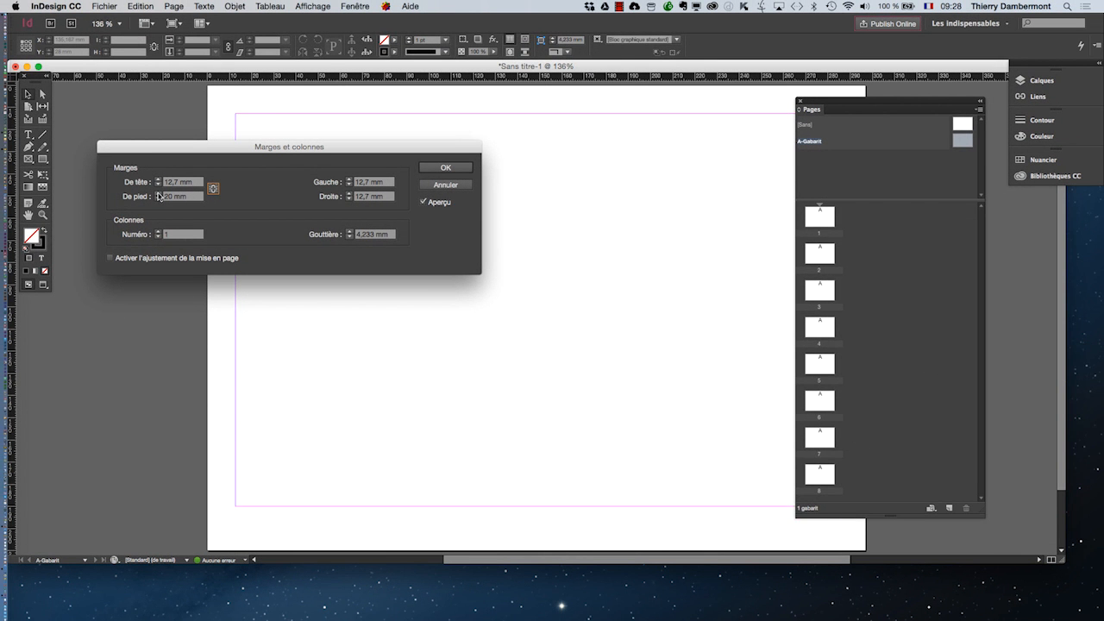
pyautogui.click(158, 195)
pyautogui.click(158, 200)
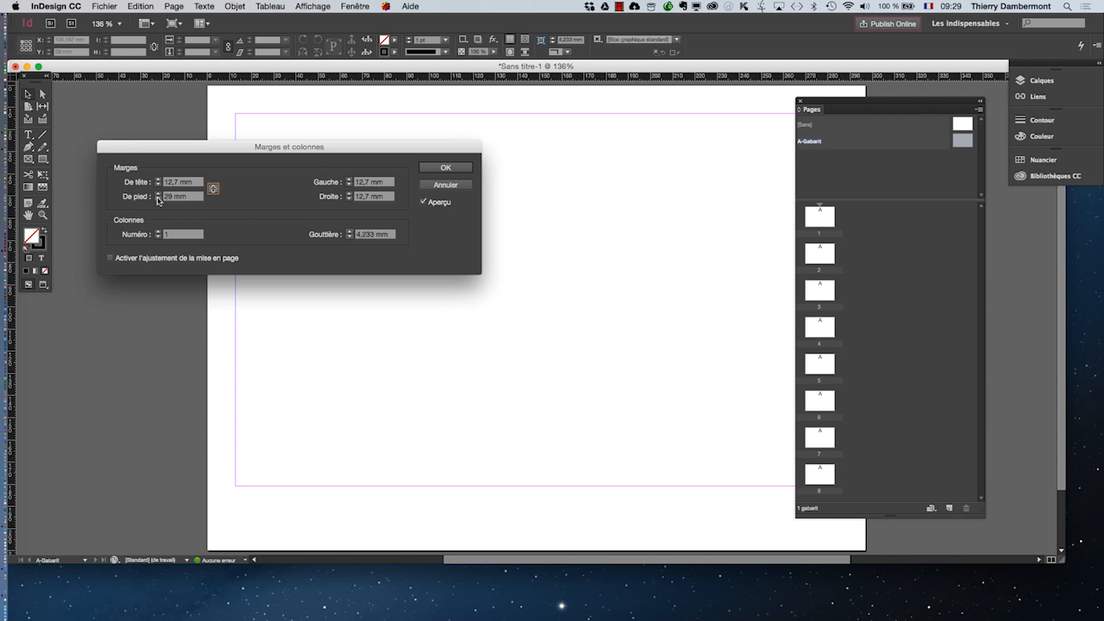
pyautogui.click(158, 199)
pyautogui.click(158, 199)
pyautogui.click(158, 200)
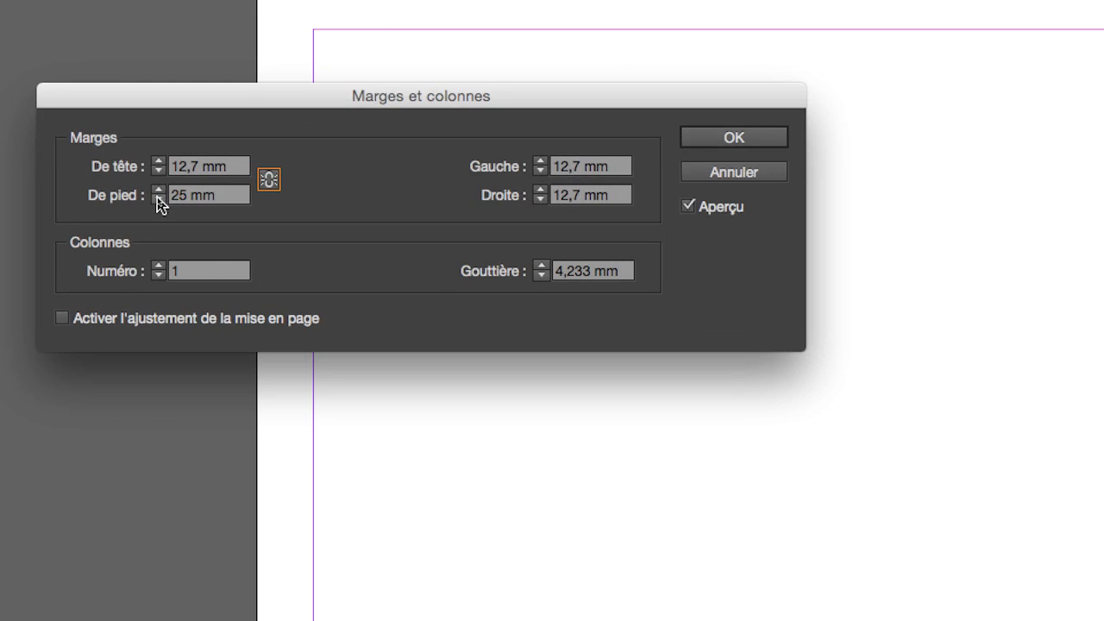
# - Set the master's top margin (De tête) to 15 mm
pyautogui.keyDown('shift'); pyautogui.click(158, 161); pyautogui.keyUp('shift')
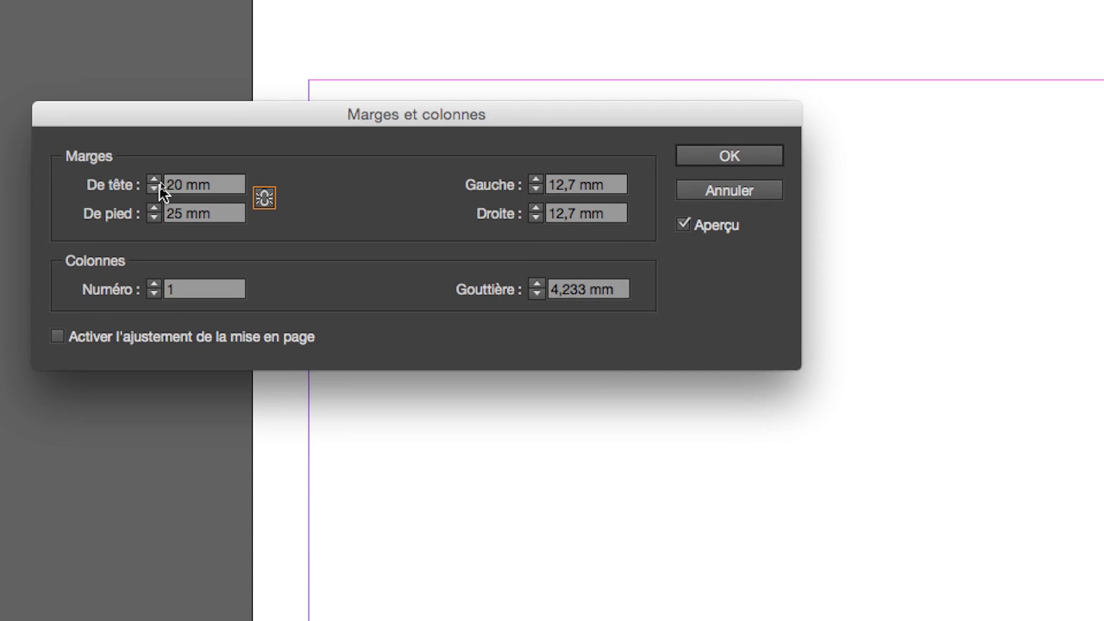
pyautogui.click(160, 170)
pyautogui.click(161, 170)
pyautogui.click(159, 188)
pyautogui.click(158, 188)
pyautogui.click(159, 188)
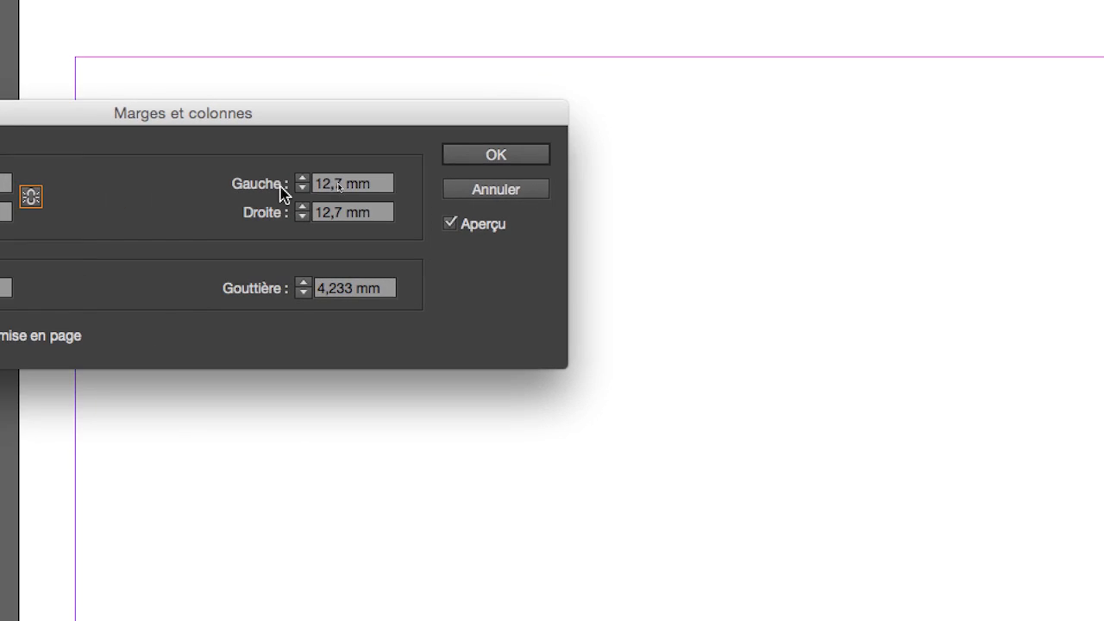
# - Set the master's left and right margins (Gauche, Droite) to 15 mm each and apply the margin settings
pyautogui.click(289, 184)
pyautogui.click(289, 183)
pyautogui.click(289, 184)
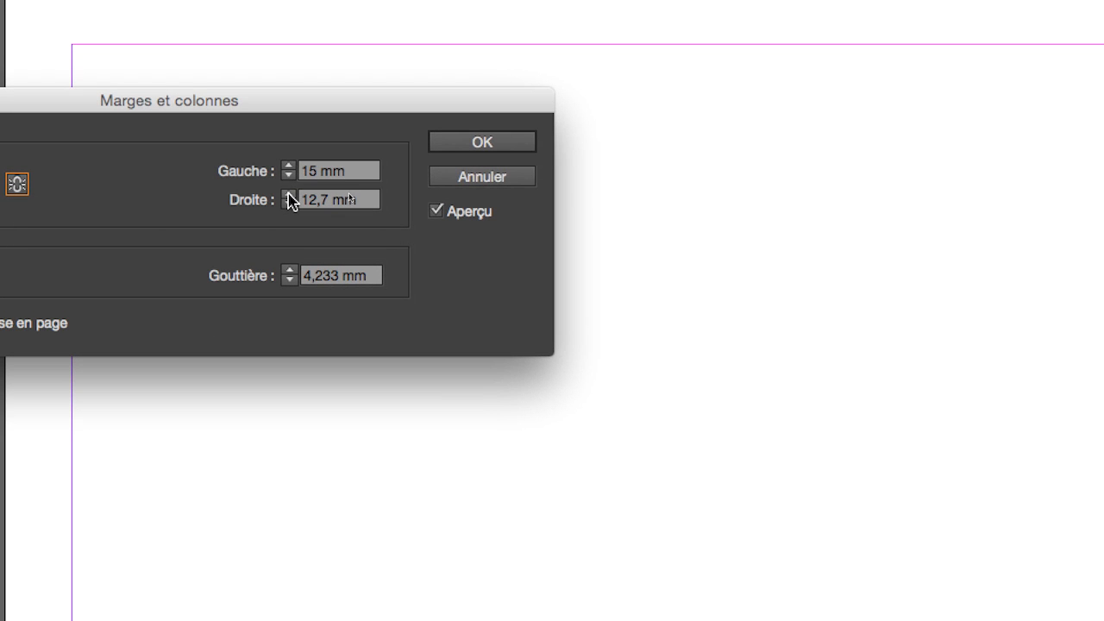
pyautogui.click(288, 211)
pyautogui.click(288, 211)
pyautogui.click(289, 195)
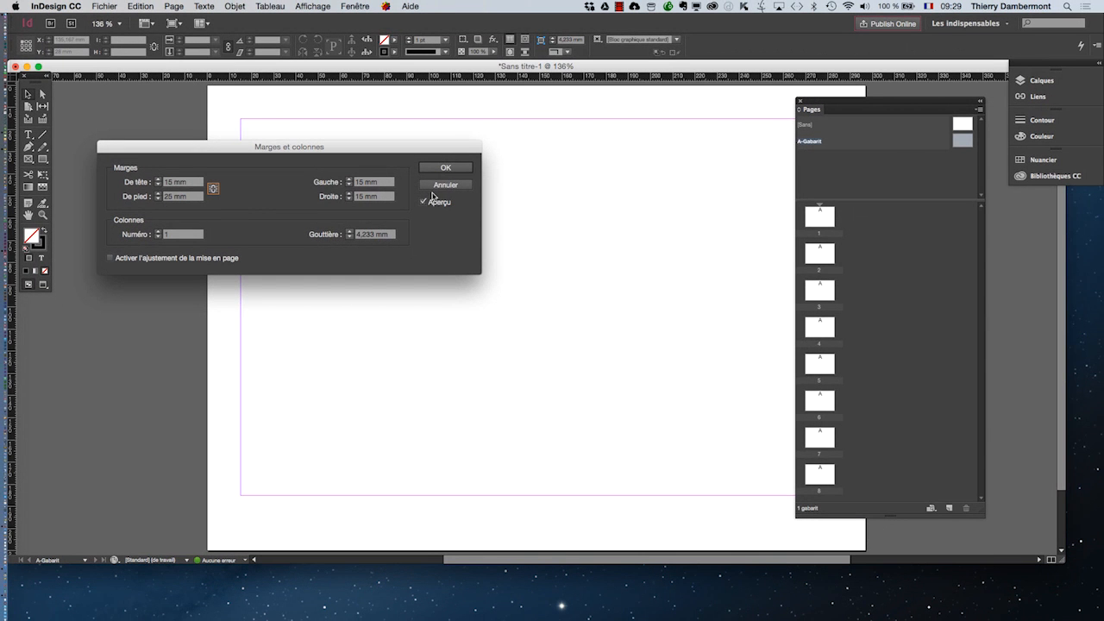
pyautogui.click(759, 132)
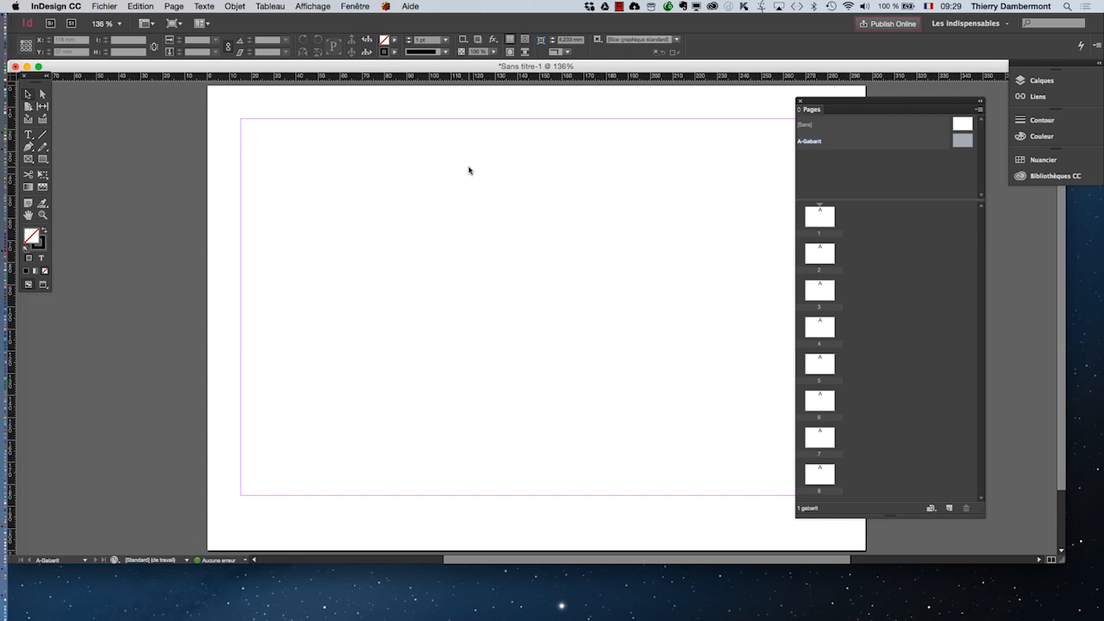
# - Go through several document pages and the A-Gabarit master to compare their margins
pyautogui.doubleClick(831, 260)
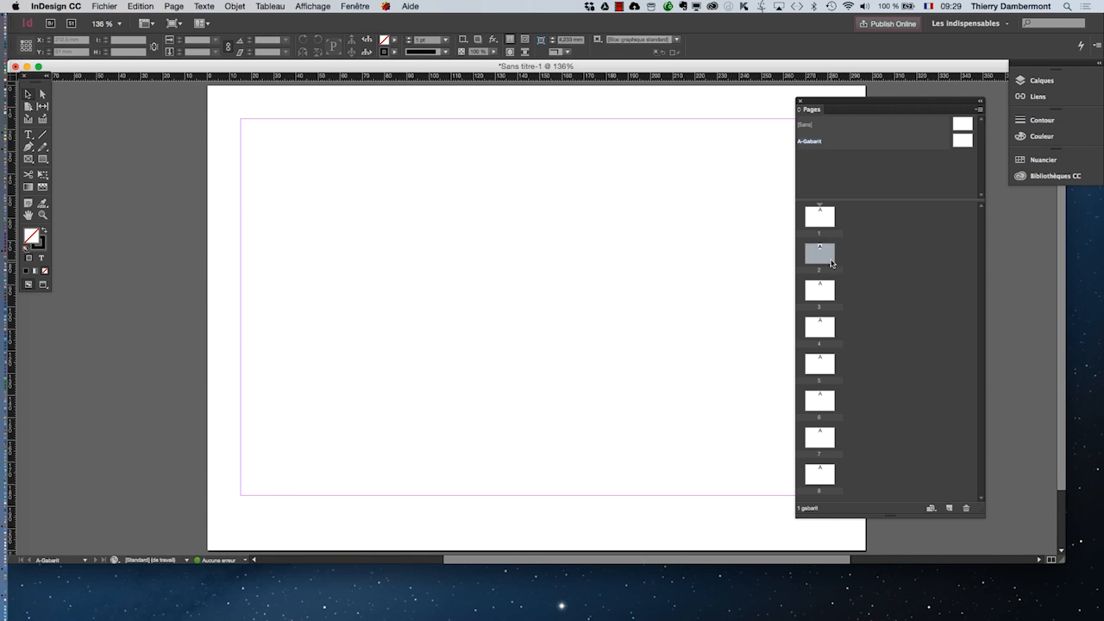
pyautogui.doubleClick(823, 325)
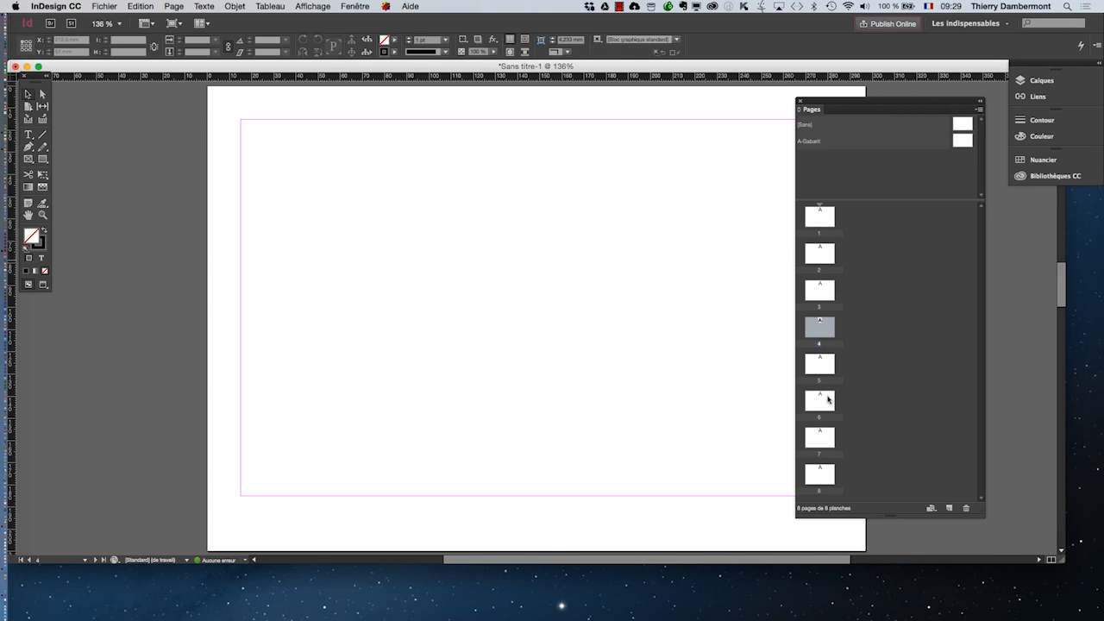
pyautogui.doubleClick(828, 401)
pyautogui.doubleClick(833, 449)
pyautogui.doubleClick(834, 474)
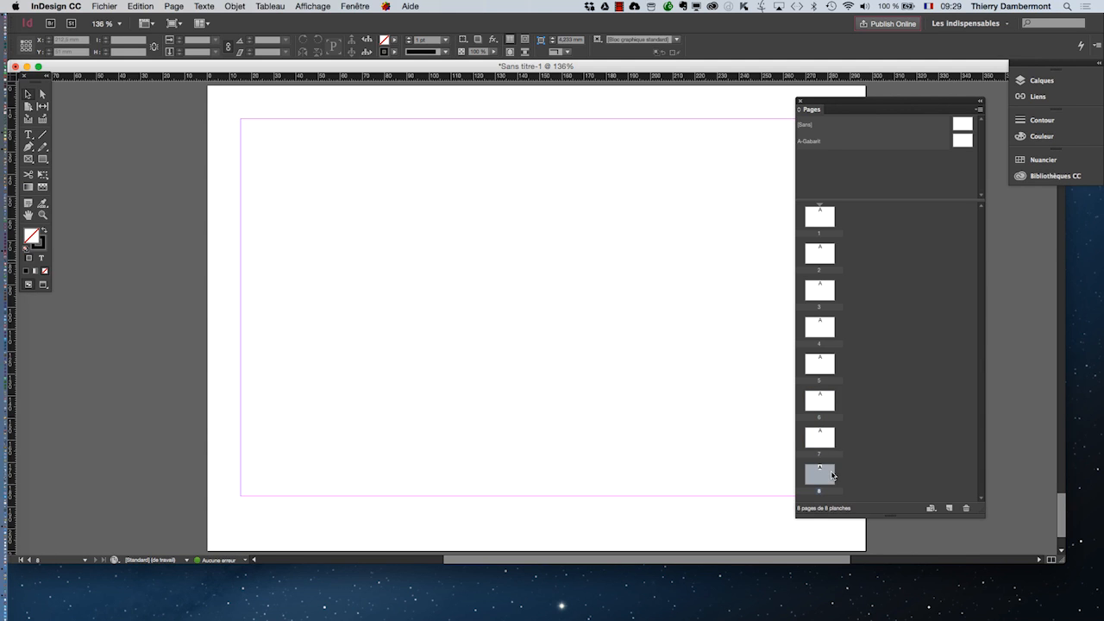
pyautogui.click(826, 302)
pyautogui.doubleClick(819, 254)
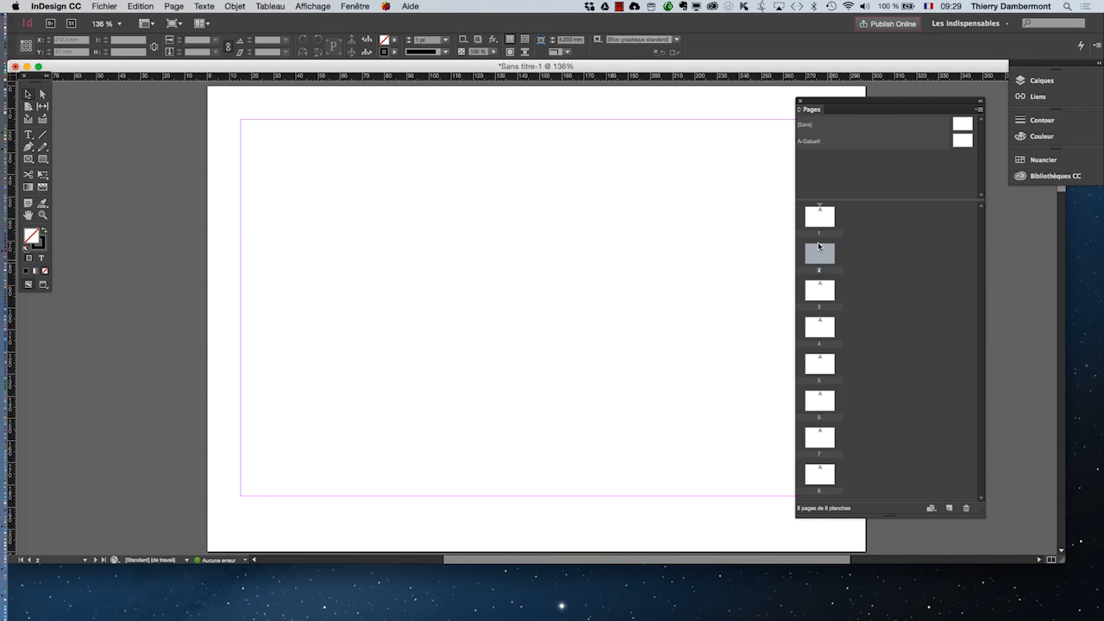
pyautogui.doubleClick(817, 223)
pyautogui.doubleClick(961, 145)
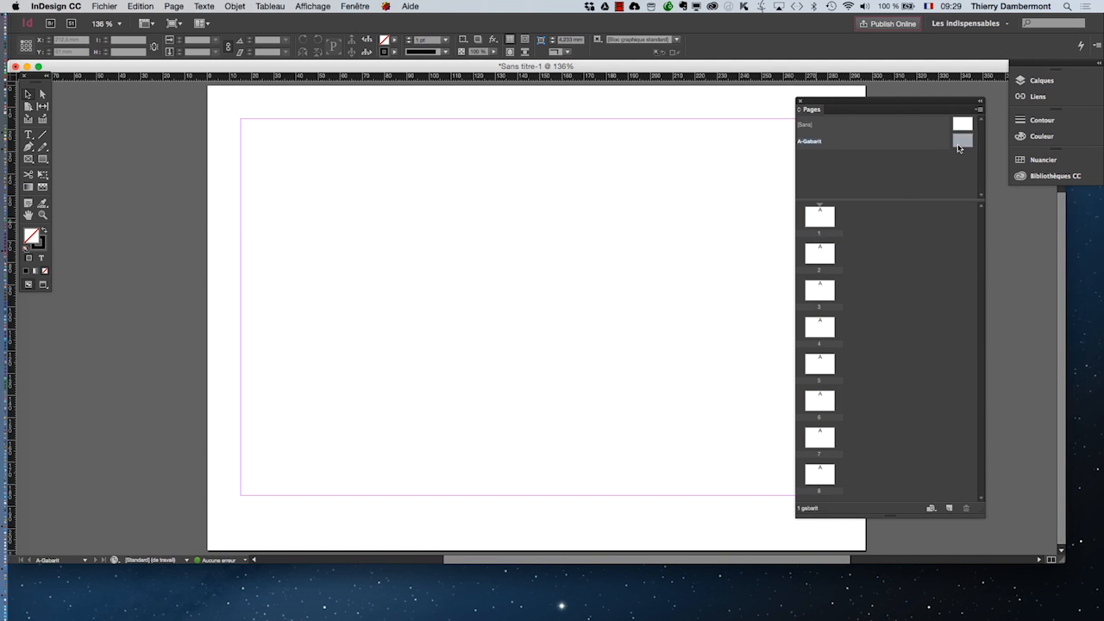
pyautogui.doubleClick(832, 261)
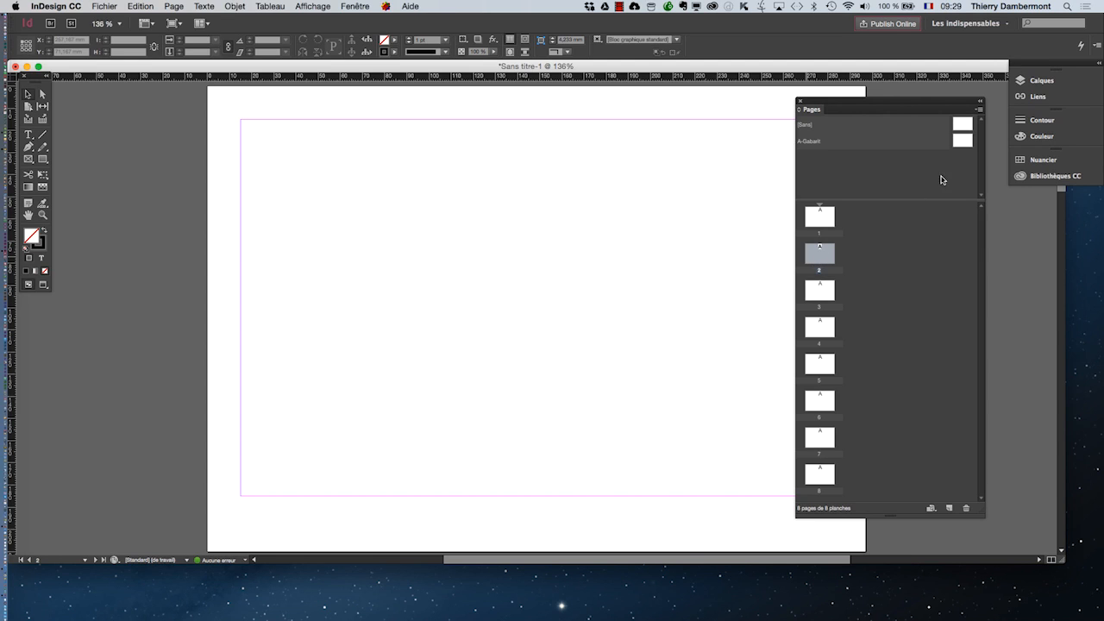
# - Reopen the A-Gabarit master to review its margin settings, and move the Pages panel clear of the page
pyautogui.doubleClick(960, 144)
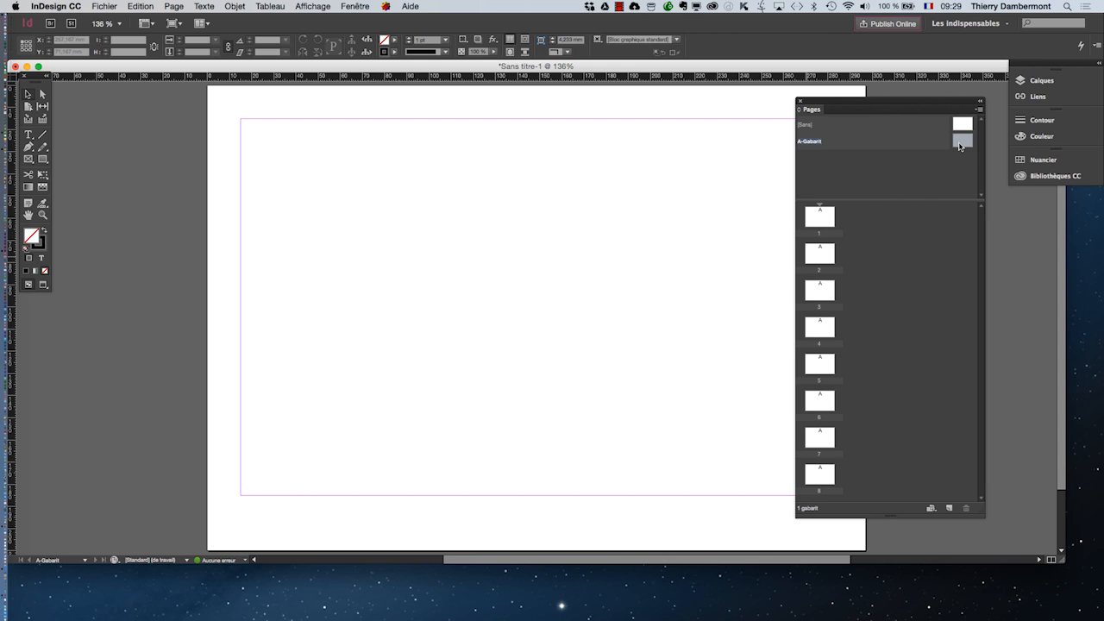
pyautogui.click(173, 6)
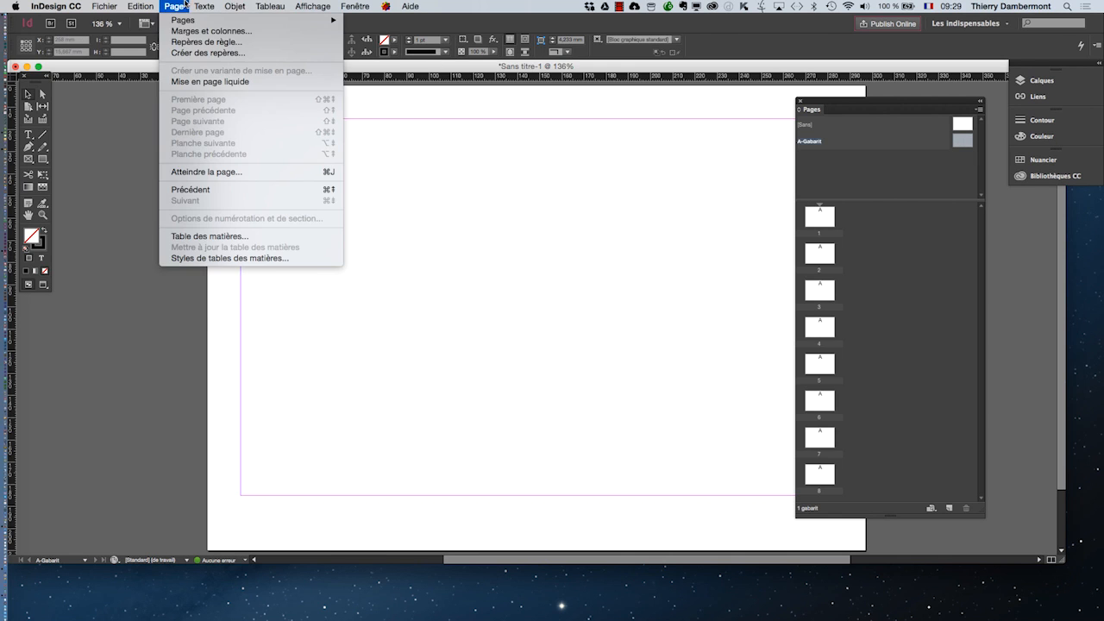
pyautogui.click(211, 30)
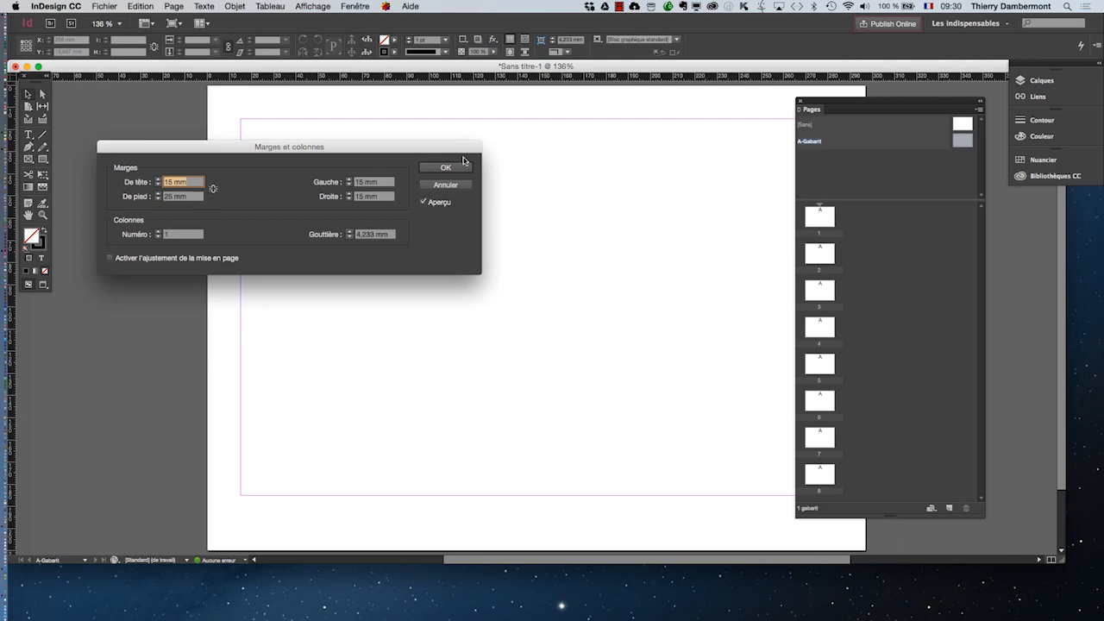
pyautogui.click(892, 116)
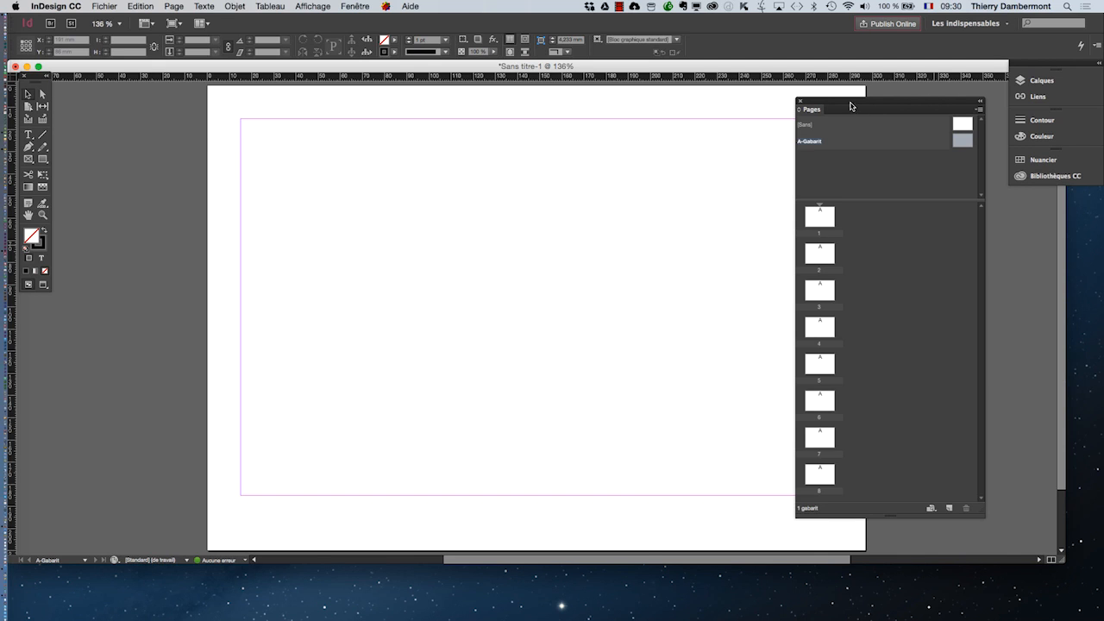
pyautogui.moveTo(843, 104); pyautogui.dragTo(928, 142)
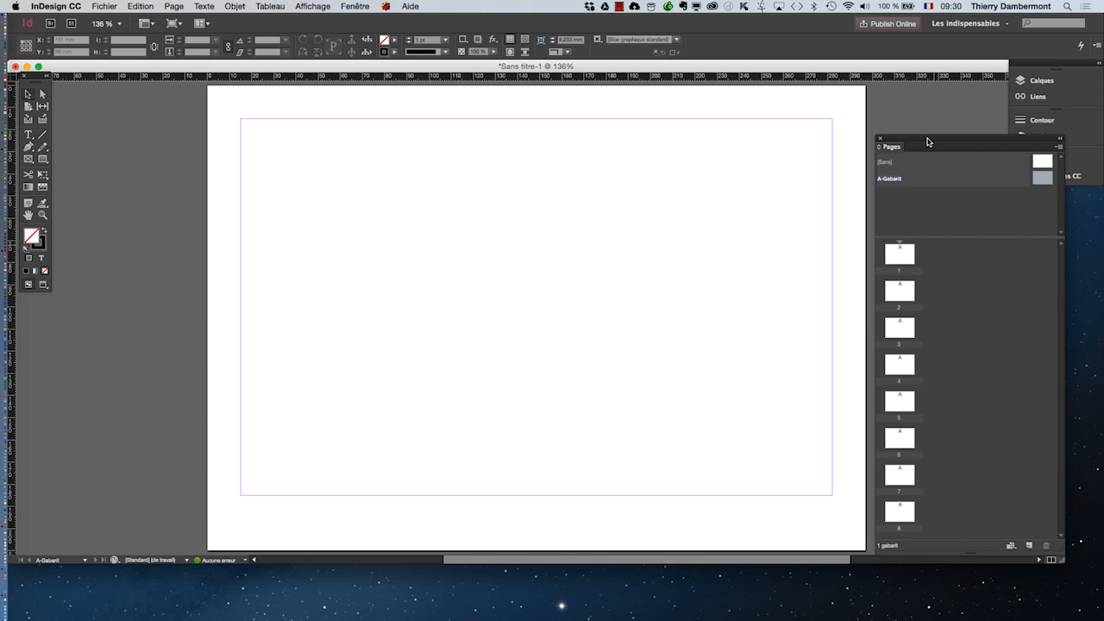
# - Draw a text frame about 267 × 170 mm on page 1, filling the area inside the margins
pyautogui.click(903, 262)
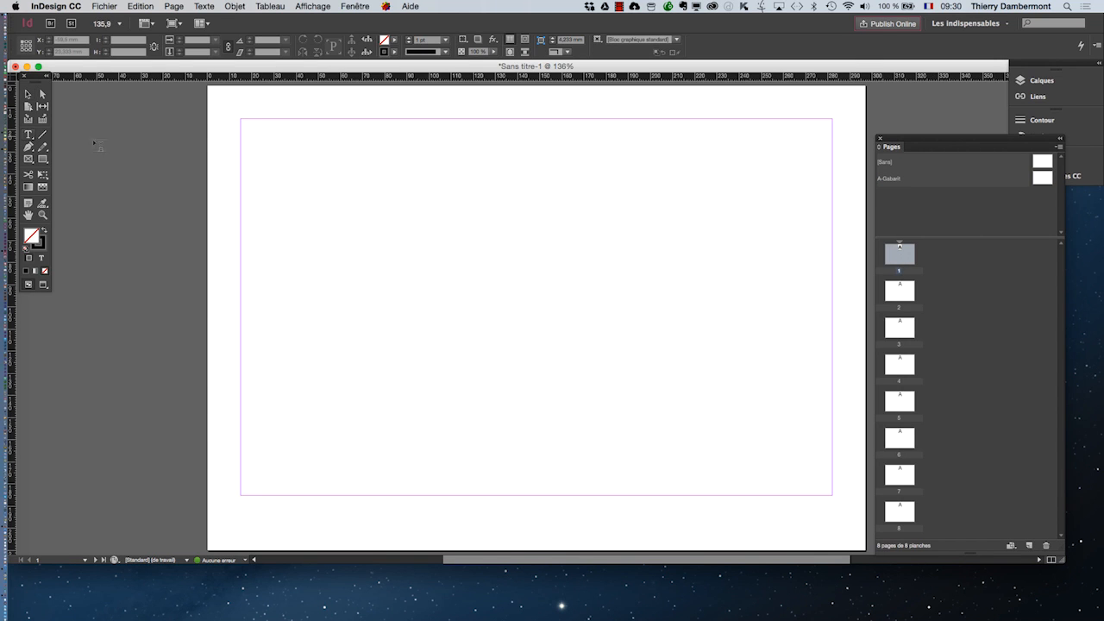
pyautogui.moveTo(240, 118); pyautogui.dragTo(834, 498)
pyautogui.click(28, 94)
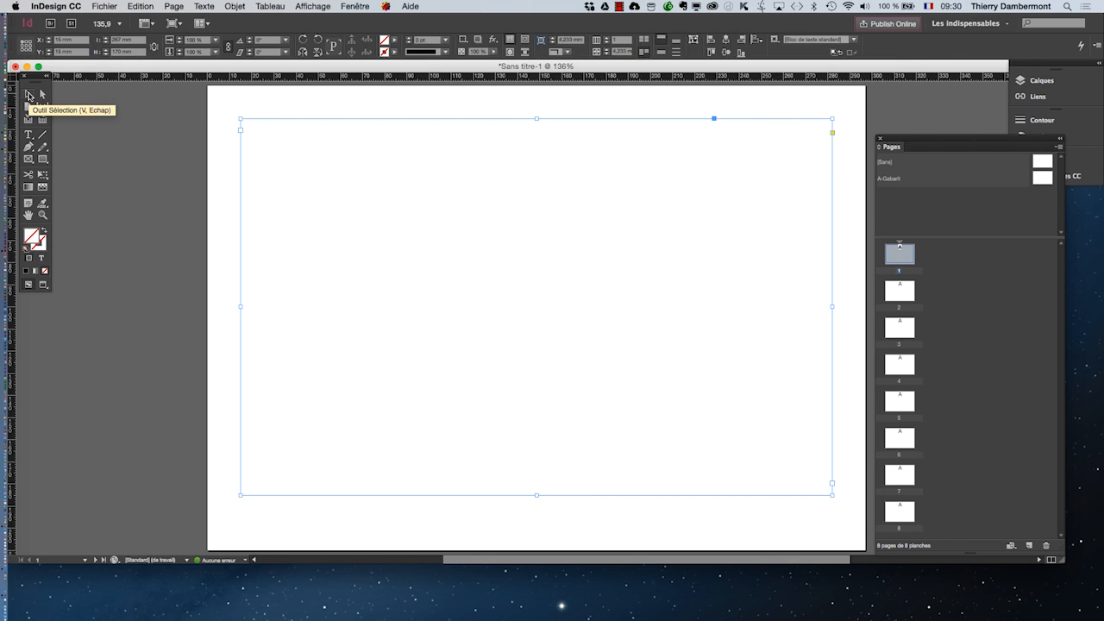
# - Set the text frame on page 1 to 3 fixed-number columns in its text frame options, with the preview enabled
pyautogui.click(235, 6)
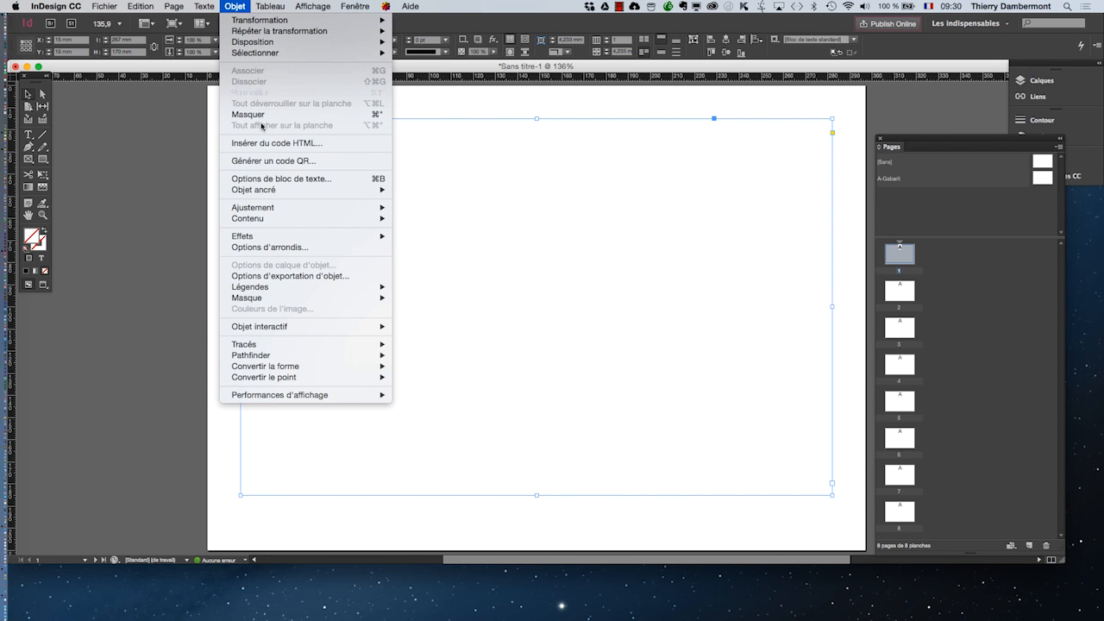
pyautogui.click(281, 178)
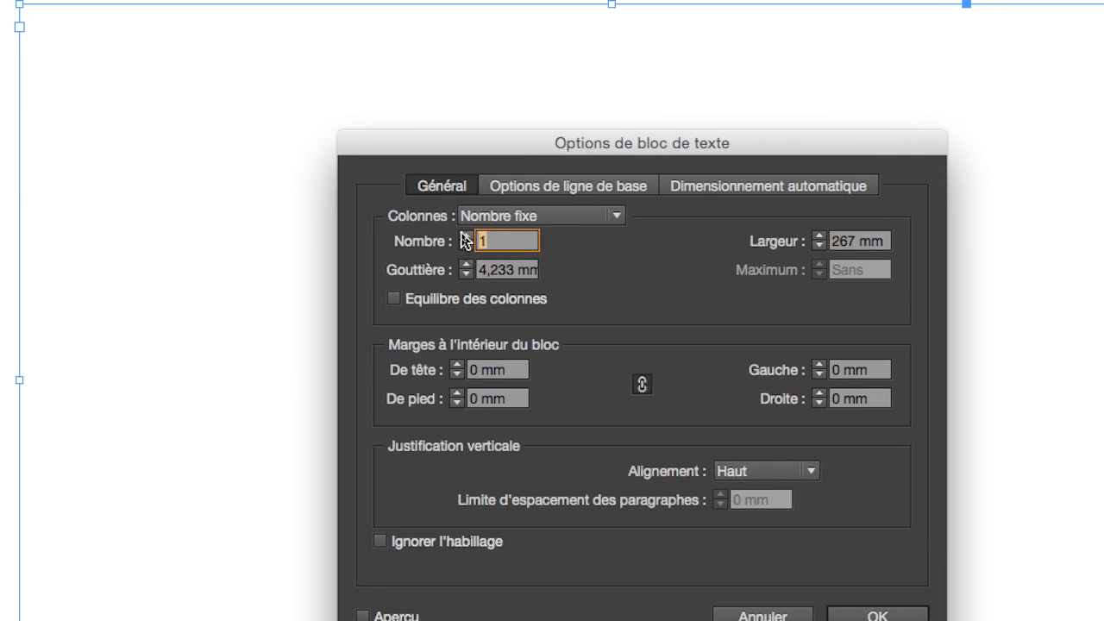
pyautogui.write('3')
pyautogui.press('Tab')
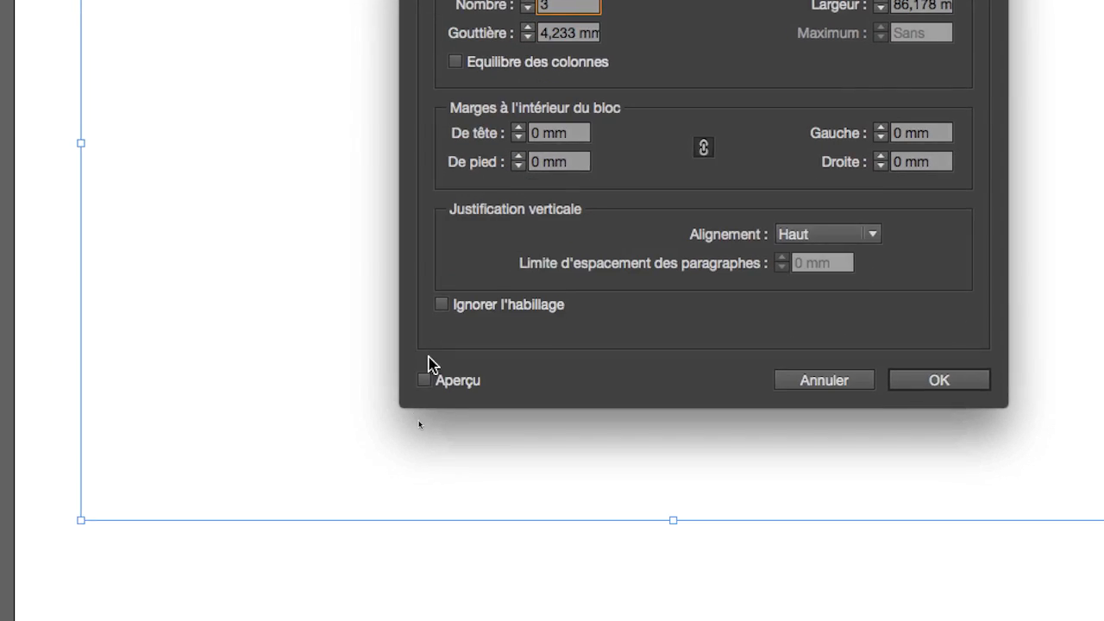
pyautogui.click(387, 616)
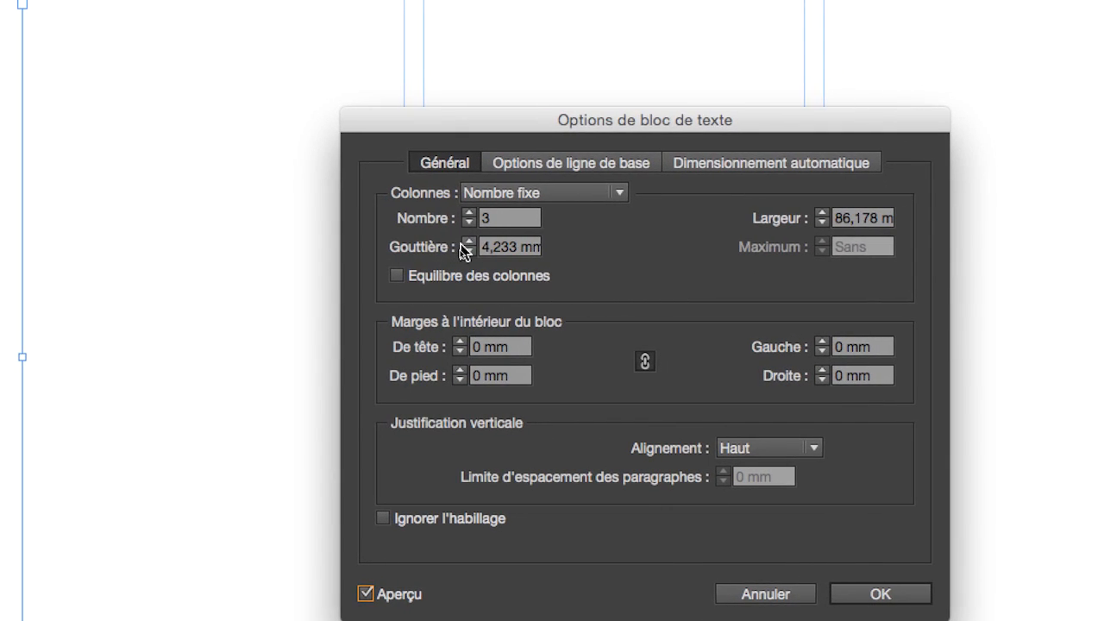
# - Set the text frame's column gutter (Gouttière) to 7 mm and apply the options, and delete the frame from page 1
pyautogui.click(516, 9)
pyautogui.click(467, 244)
pyautogui.click(466, 245)
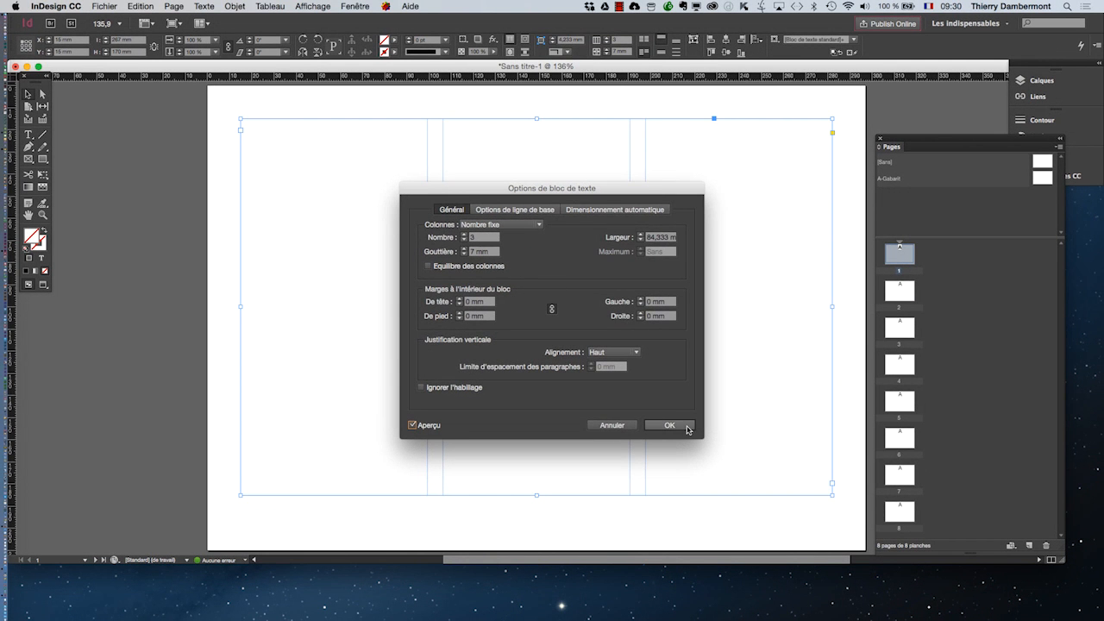
pyautogui.click(879, 596)
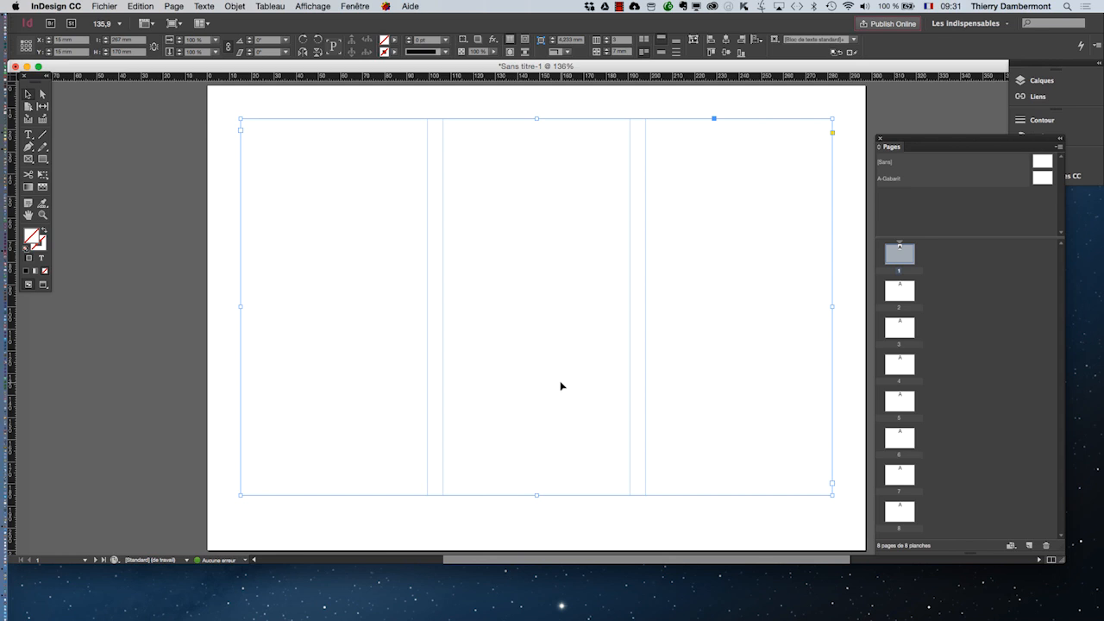
pyautogui.press('Delete')
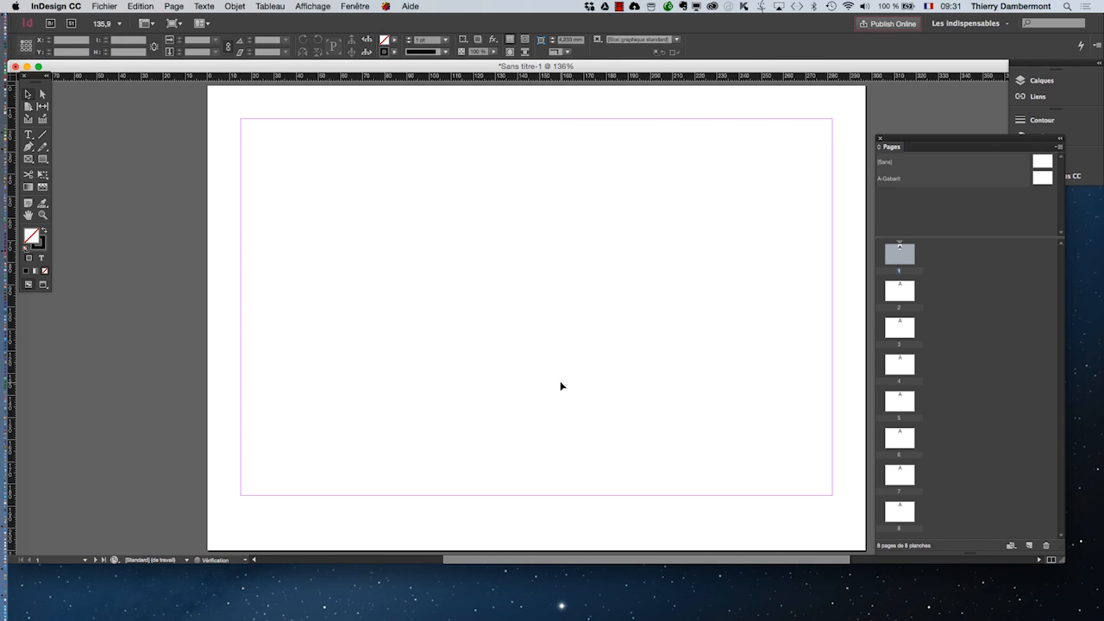